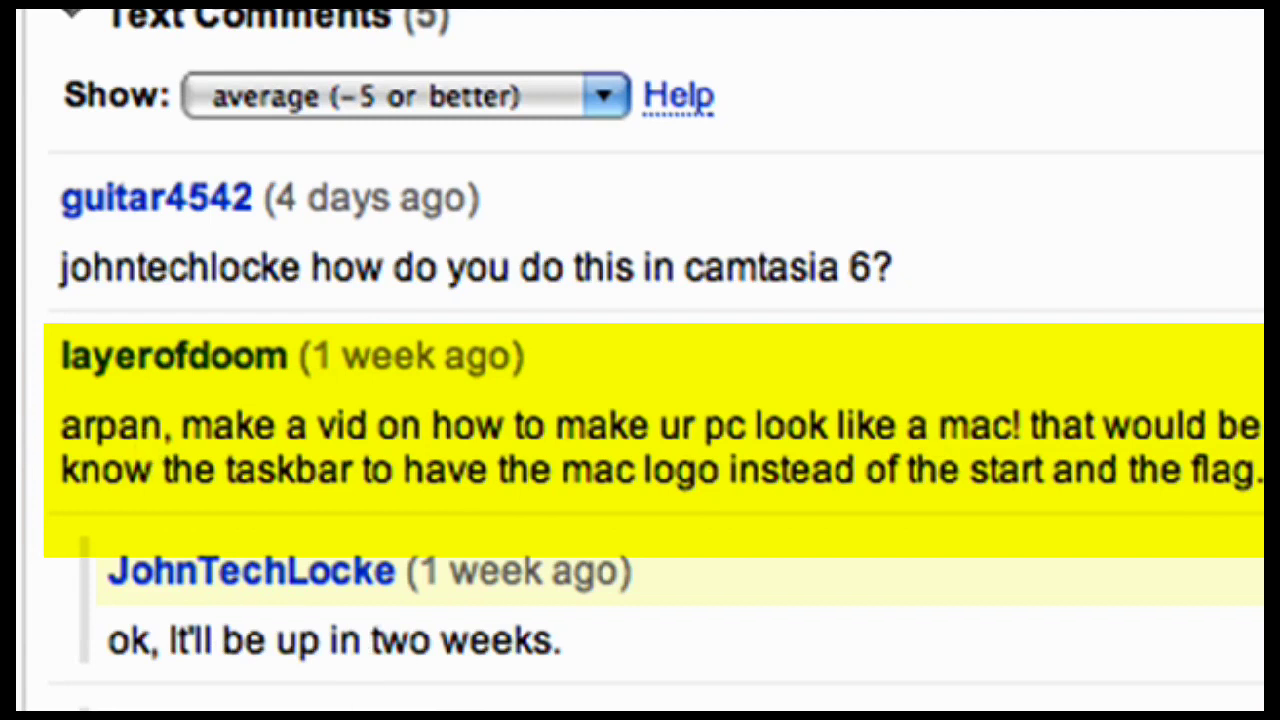
{"action": "left_click_drag", "start_coordinate": [173, 426], "coordinate": [173, 12]}
{"action": "triple_click", "coordinate": [520, 572]}
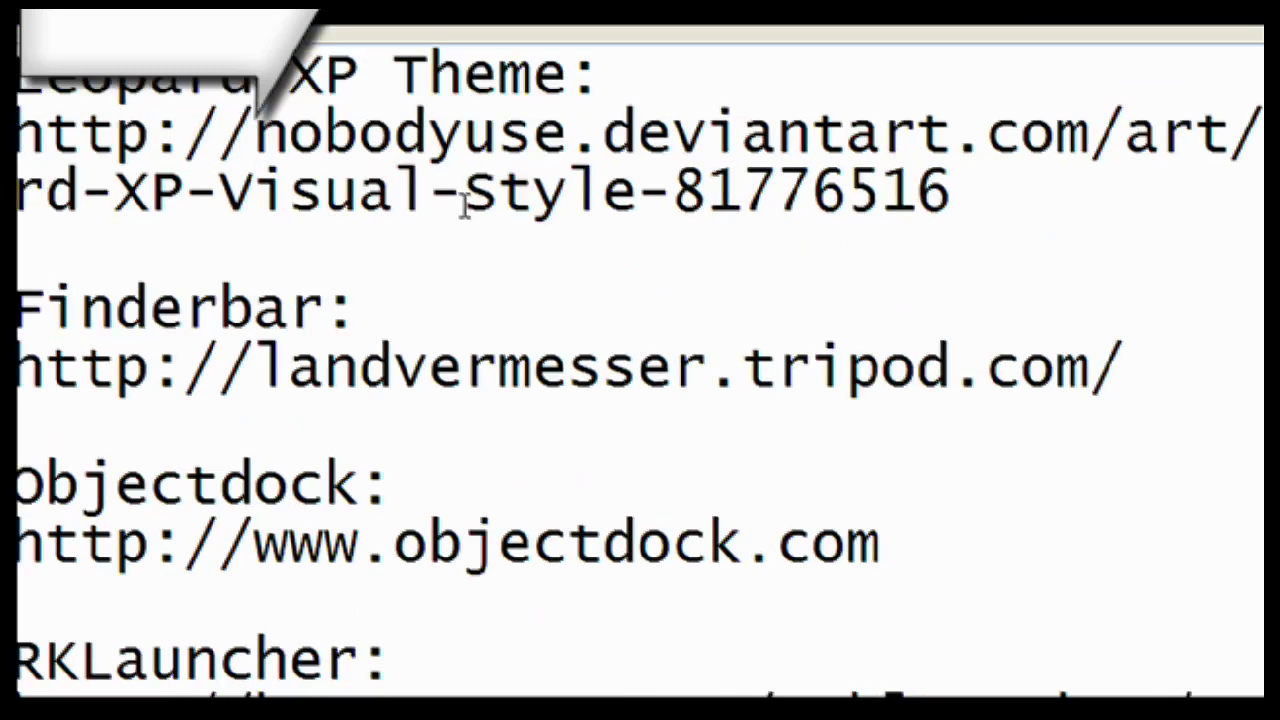
{"action": "left_click", "coordinate": [464, 205]}
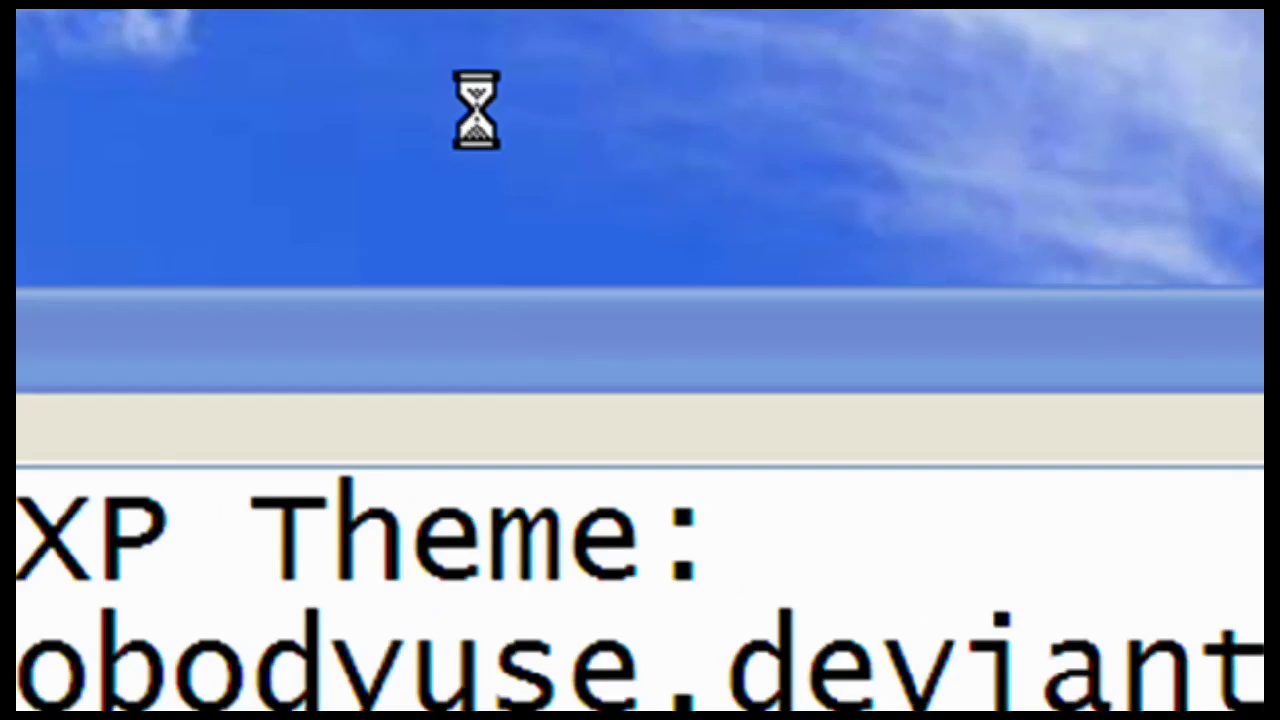
Open the desktop's Display Properties and view the window and button styles offered in the appearance settings.
{"action": "right_click", "coordinate": [476, 110]}
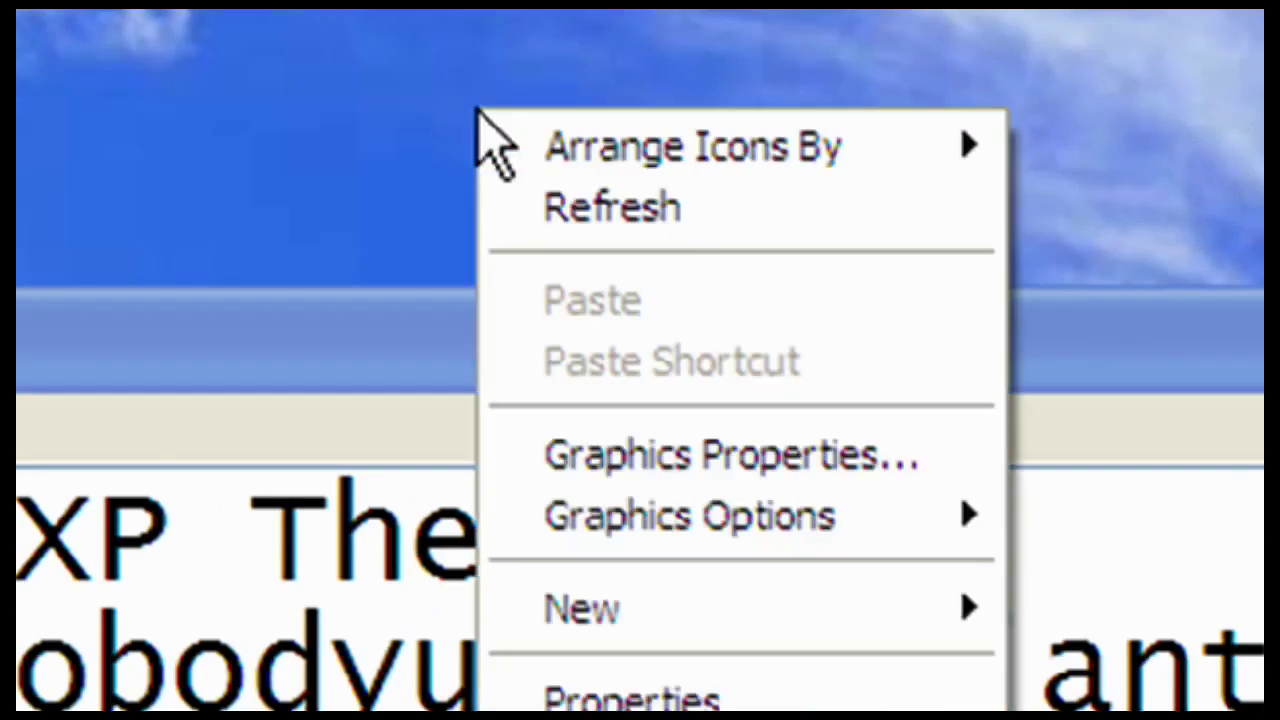
{"action": "left_click", "coordinate": [640, 698]}
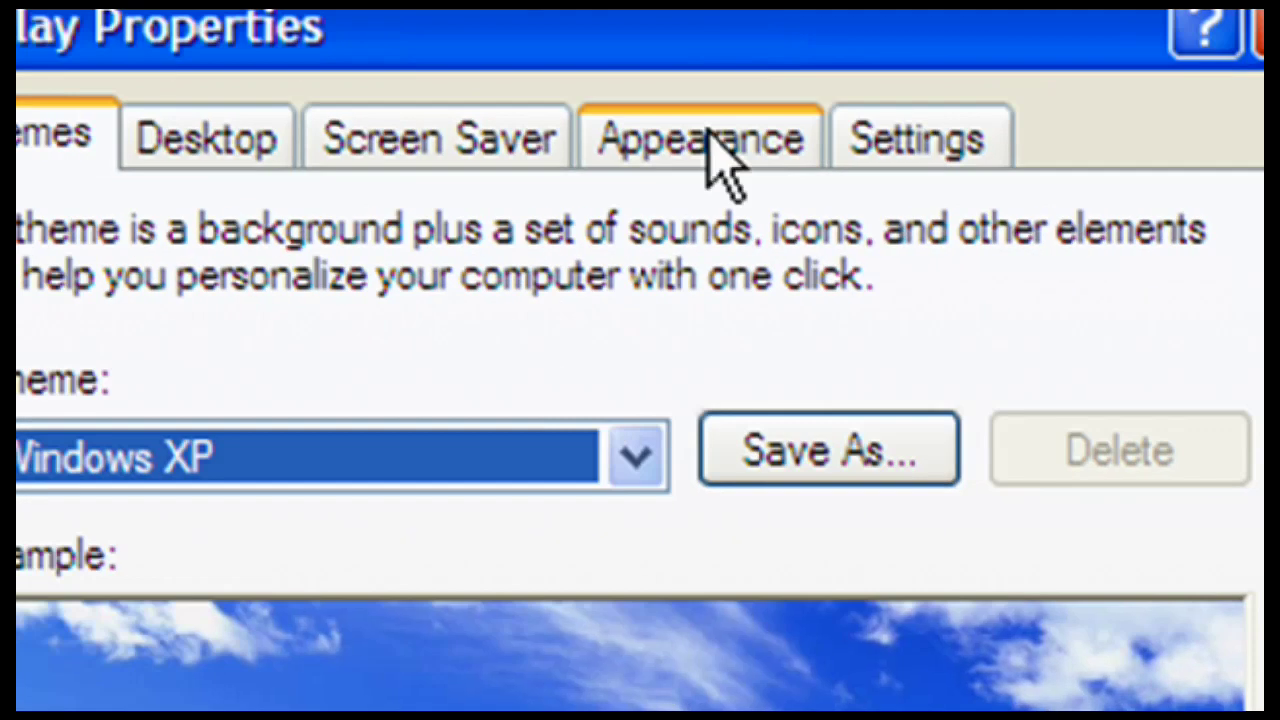
{"action": "left_click", "coordinate": [315, 140]}
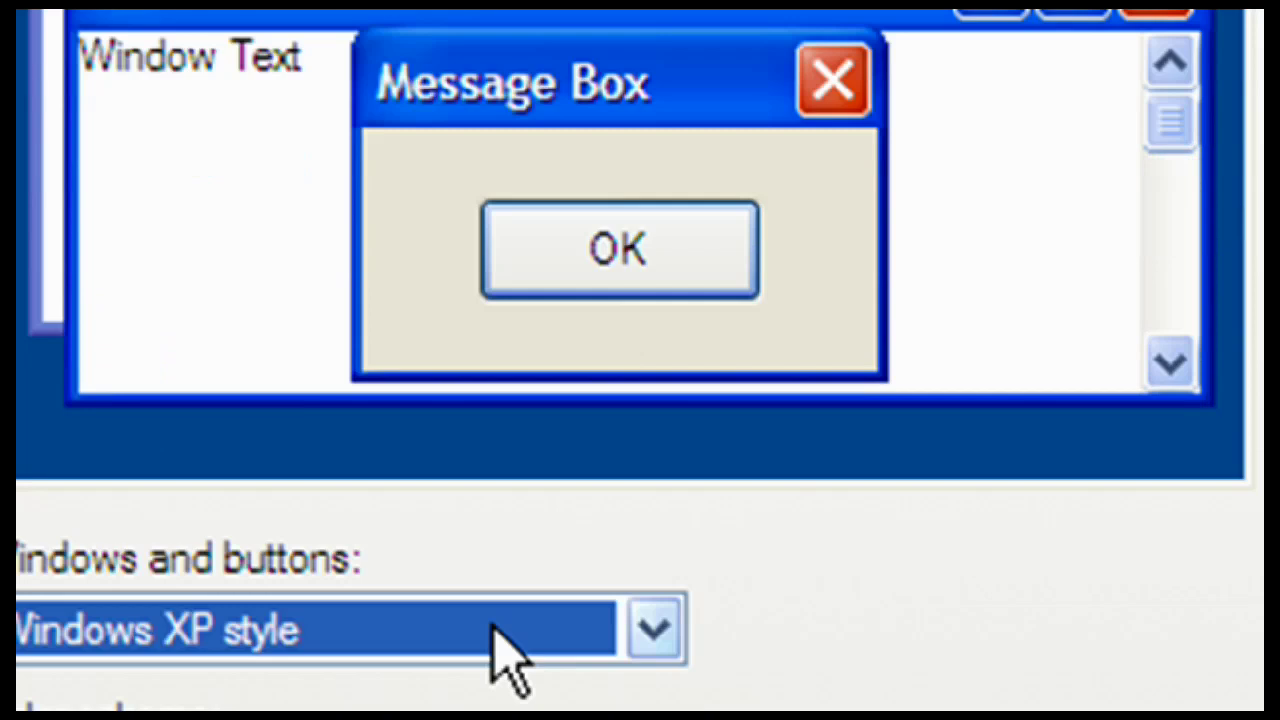
{"action": "left_click", "coordinate": [498, 645]}
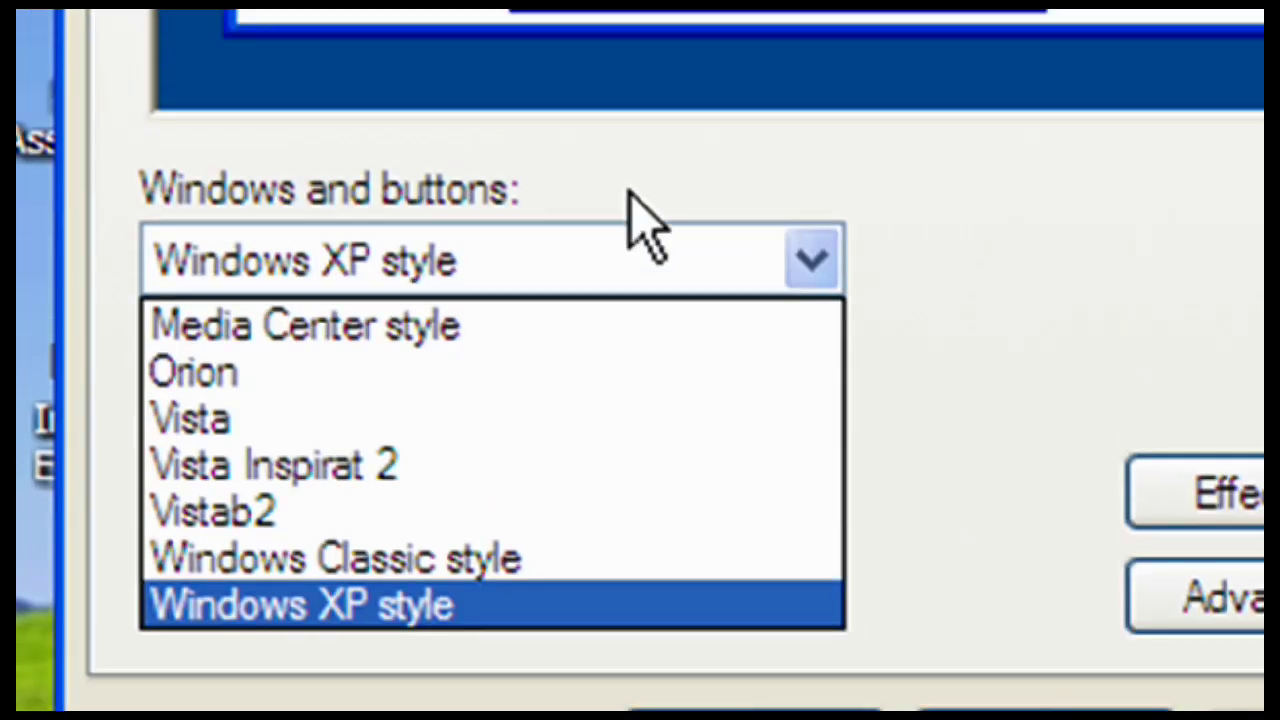
{"action": "left_click", "coordinate": [470, 558]}
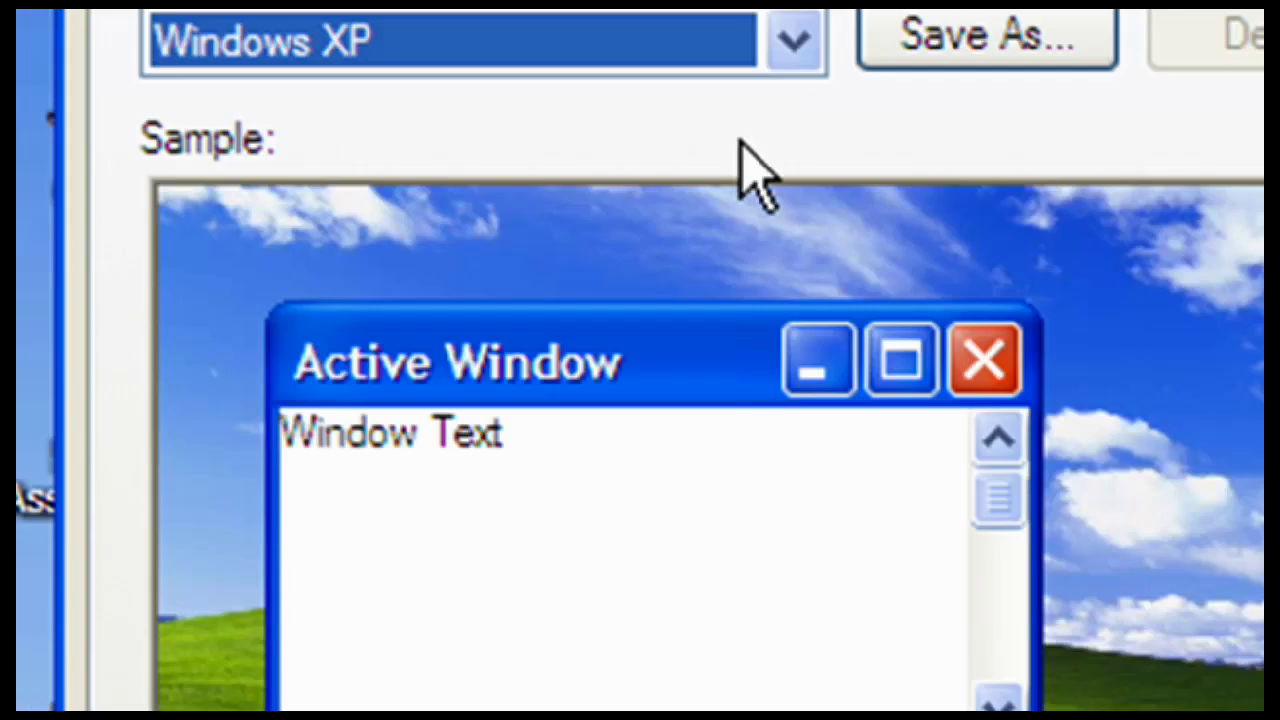
Apply the "final macintosh theme" as the Windows theme.
{"action": "left_click", "coordinate": [740, 55]}
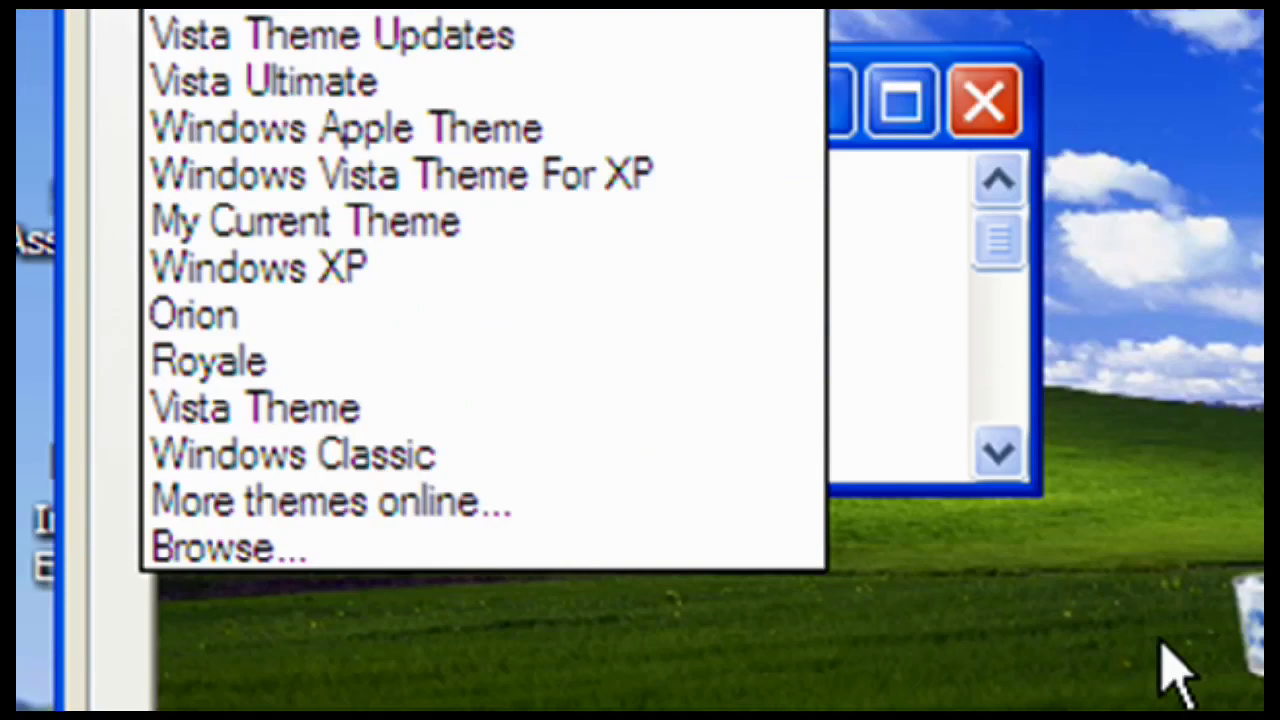
{"action": "left_click", "coordinate": [1160, 560]}
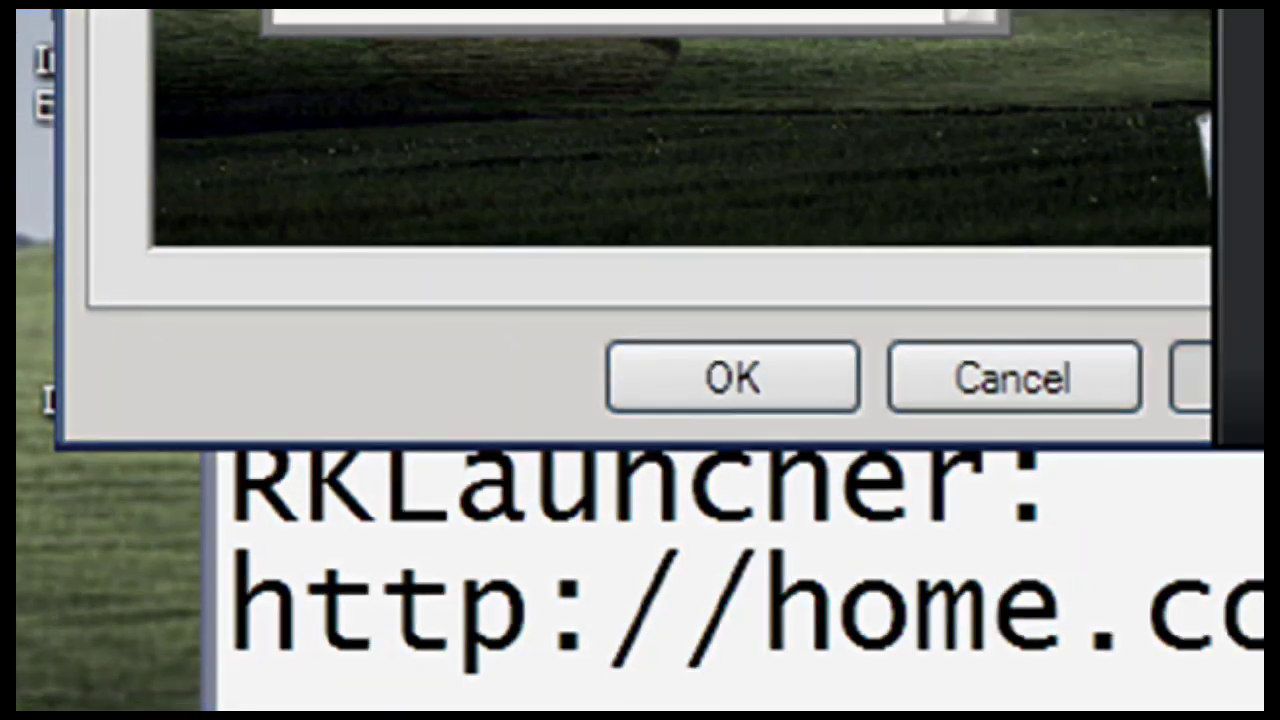
{"action": "left_click", "coordinate": [1228, 373]}
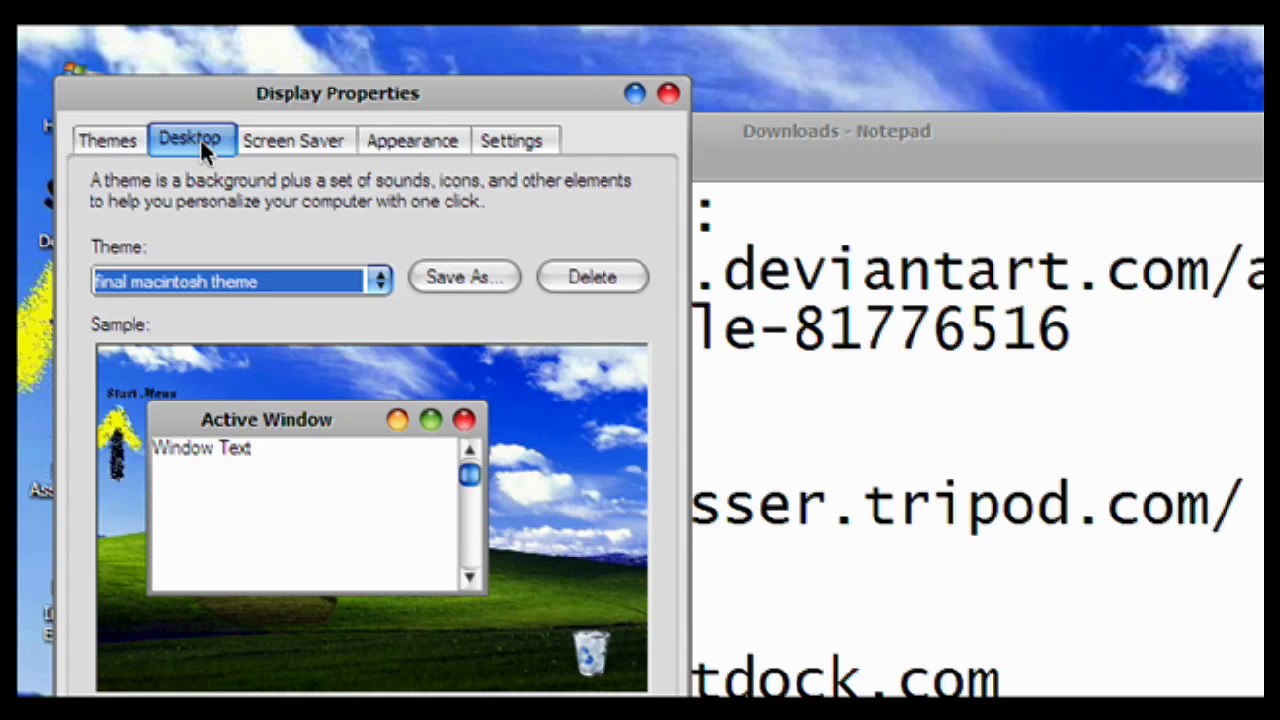
Set a blue Mac-style picture from the My Pictures folder as the desktop background.
{"action": "left_click", "coordinate": [200, 138]}
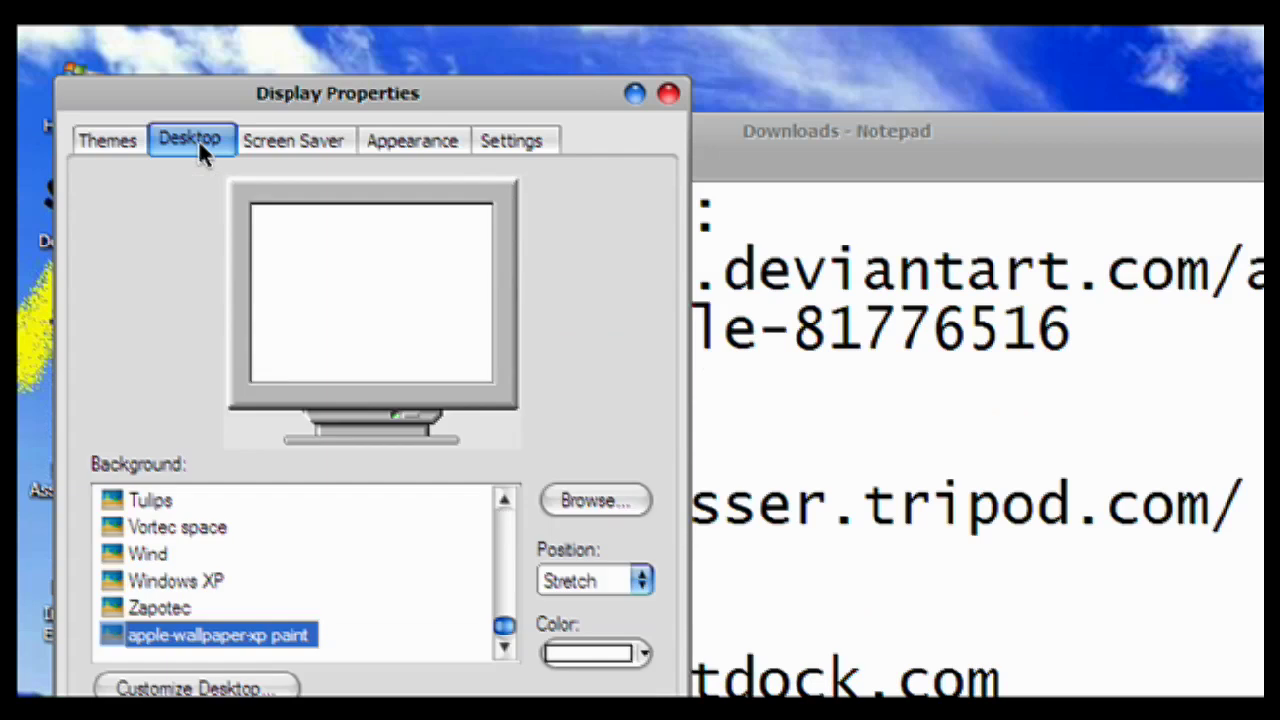
{"action": "left_click", "coordinate": [556, 508]}
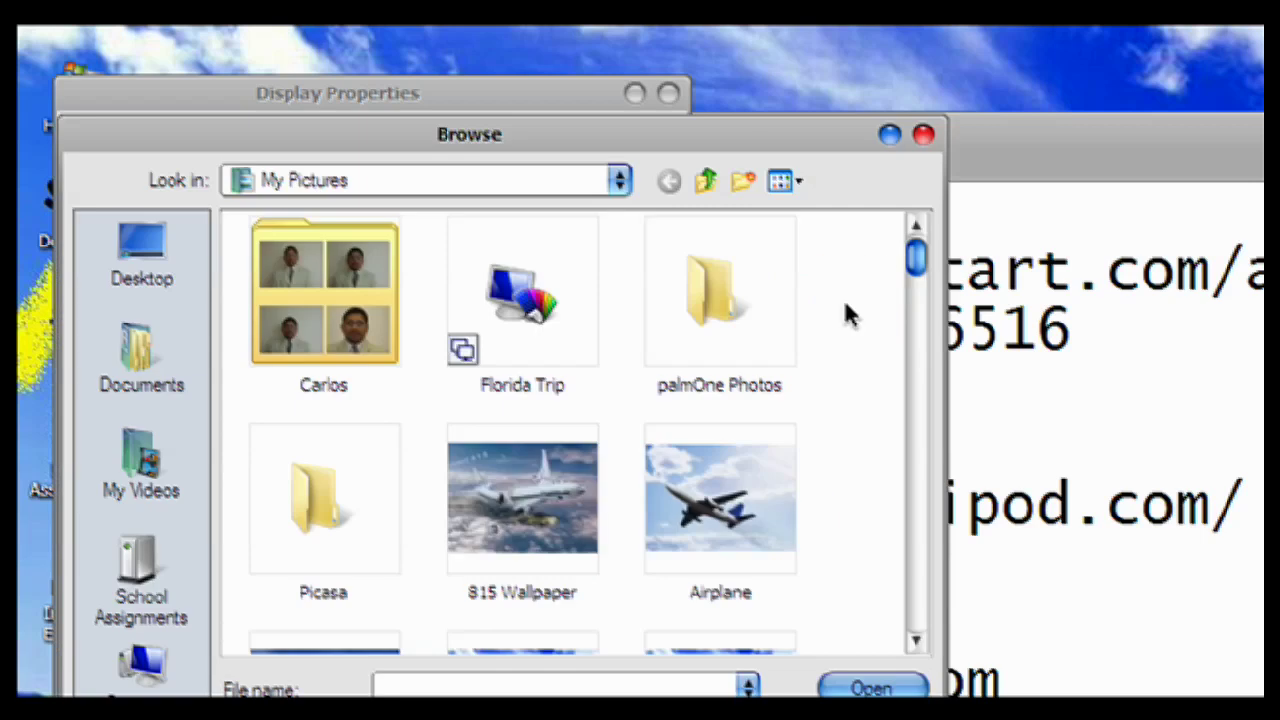
{"action": "left_click_drag", "start_coordinate": [915, 256], "coordinate": [880, 442]}
{"action": "left_click", "coordinate": [503, 400]}
{"action": "left_click", "coordinate": [871, 688]}
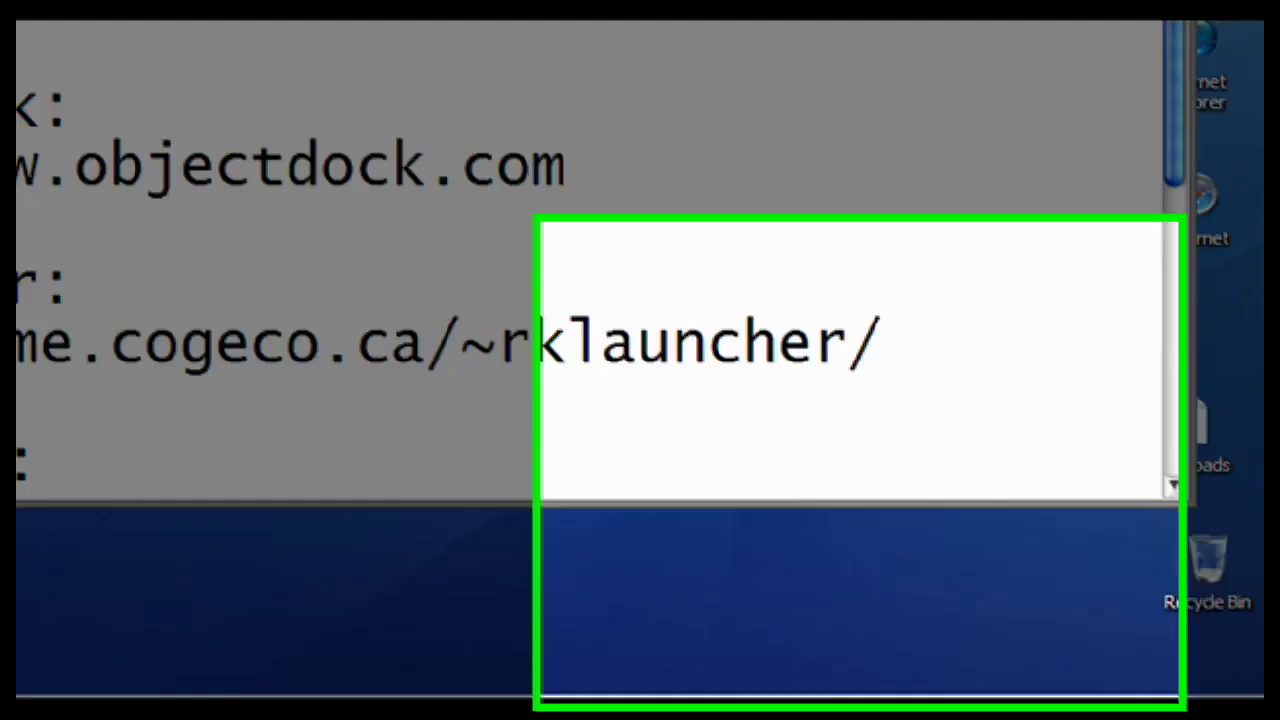
Move the unlocked taskbar to the top edge of the screen and lock it there.
{"action": "right_click", "coordinate": [798, 706]}
{"action": "left_click", "coordinate": [829, 665]}
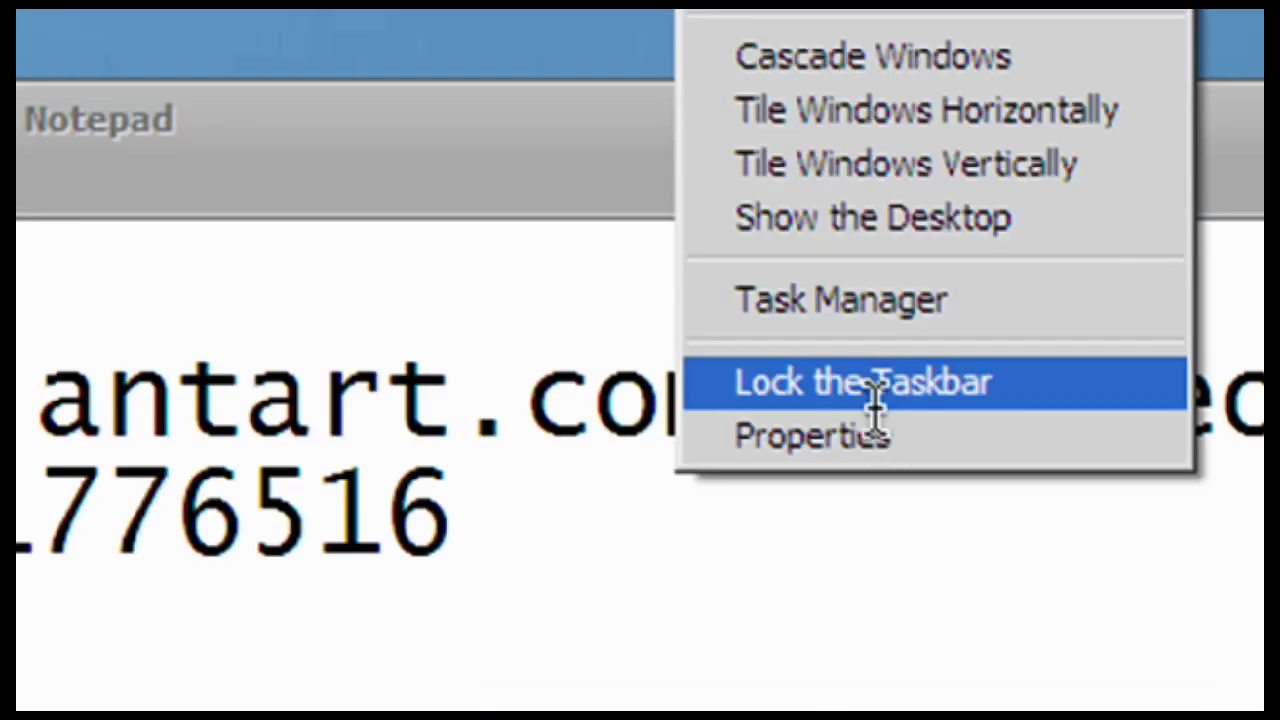
{"action": "left_click", "coordinate": [873, 402]}
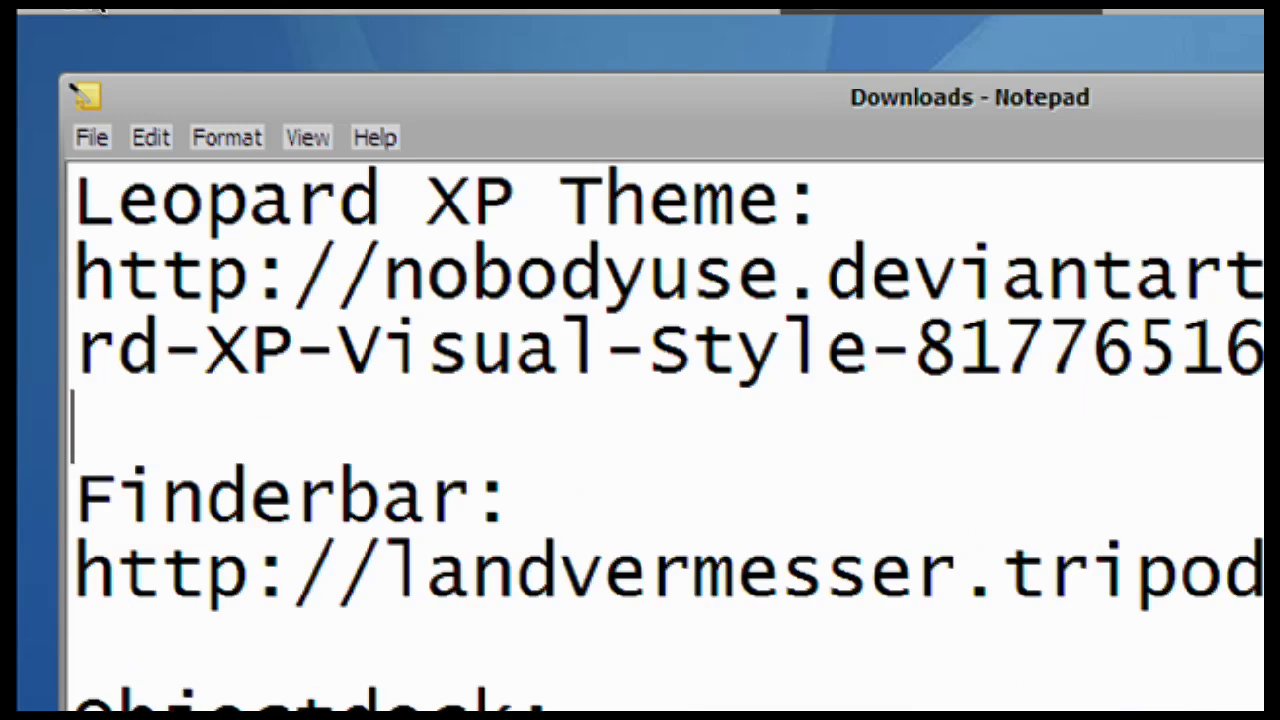
Launch Finderbar_Engine from the Finderbar group inside the Landvermesser program folder.
{"action": "left_click", "coordinate": [99, 8]}
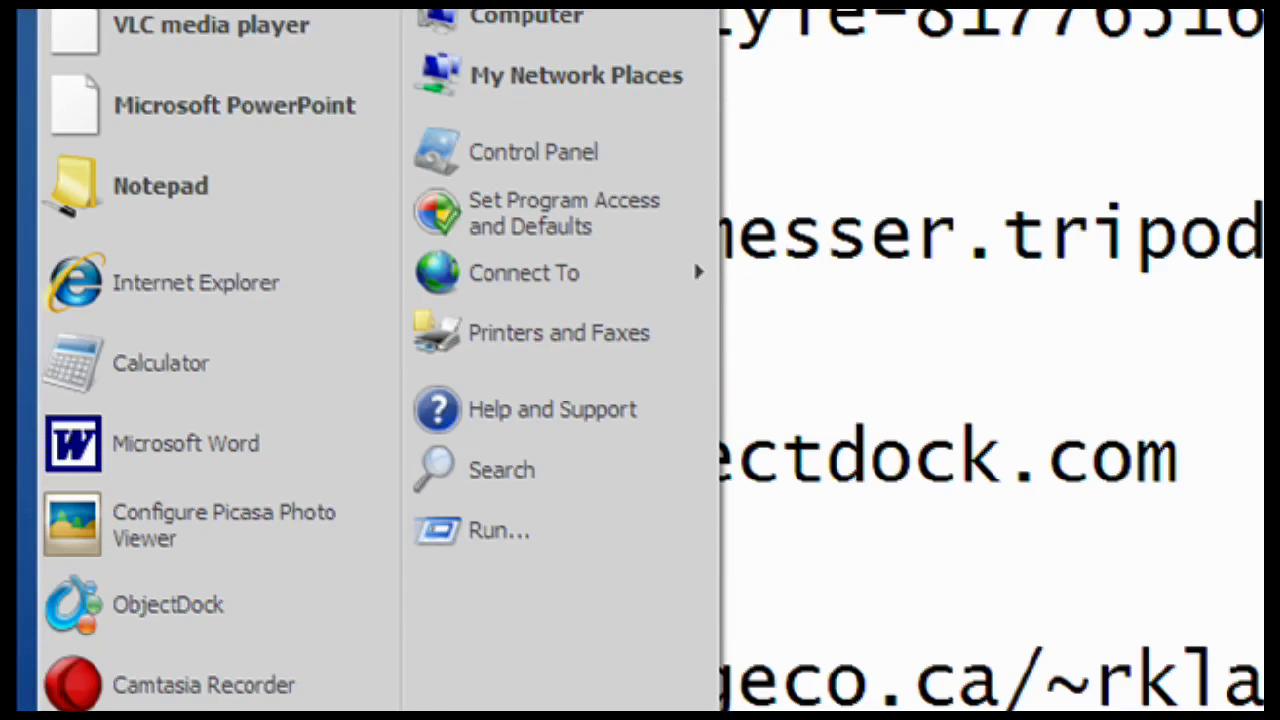
{"action": "mouse_move", "coordinate": [188, 585]}
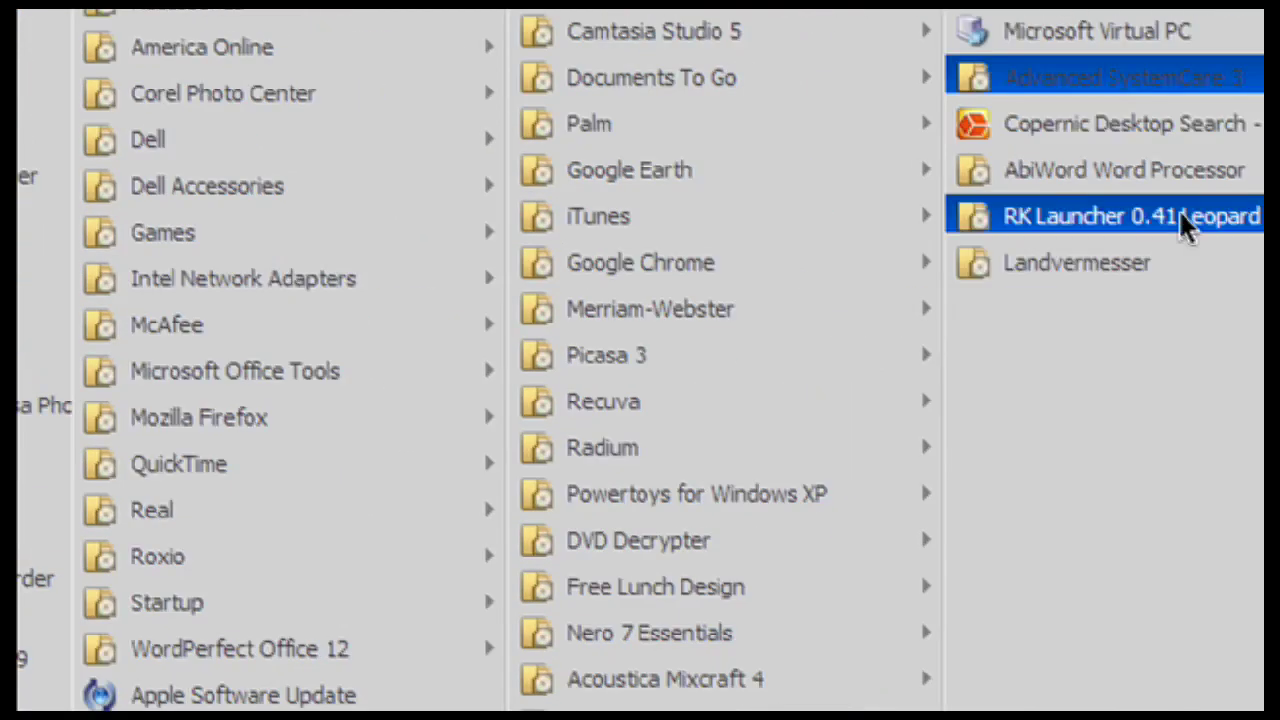
{"action": "mouse_move", "coordinate": [1180, 287]}
{"action": "mouse_move", "coordinate": [1187, 390]}
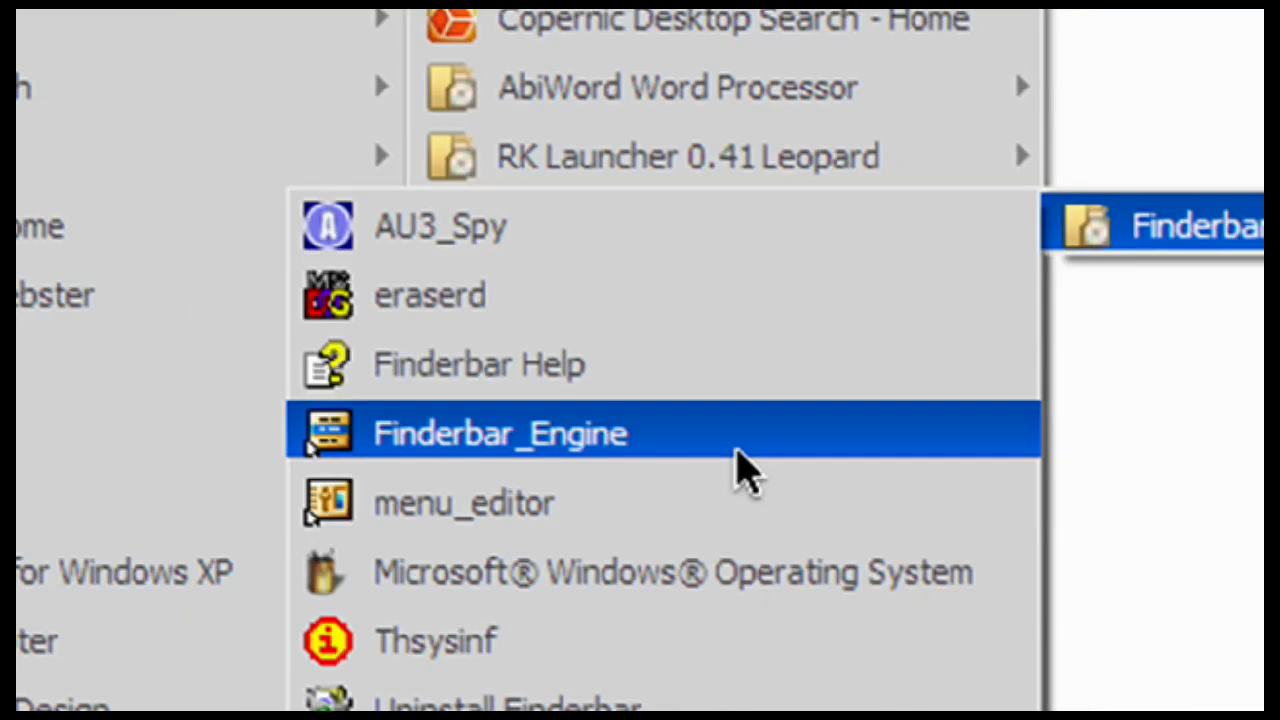
{"action": "left_click", "coordinate": [737, 447]}
{"action": "left_click", "coordinate": [735, 440]}
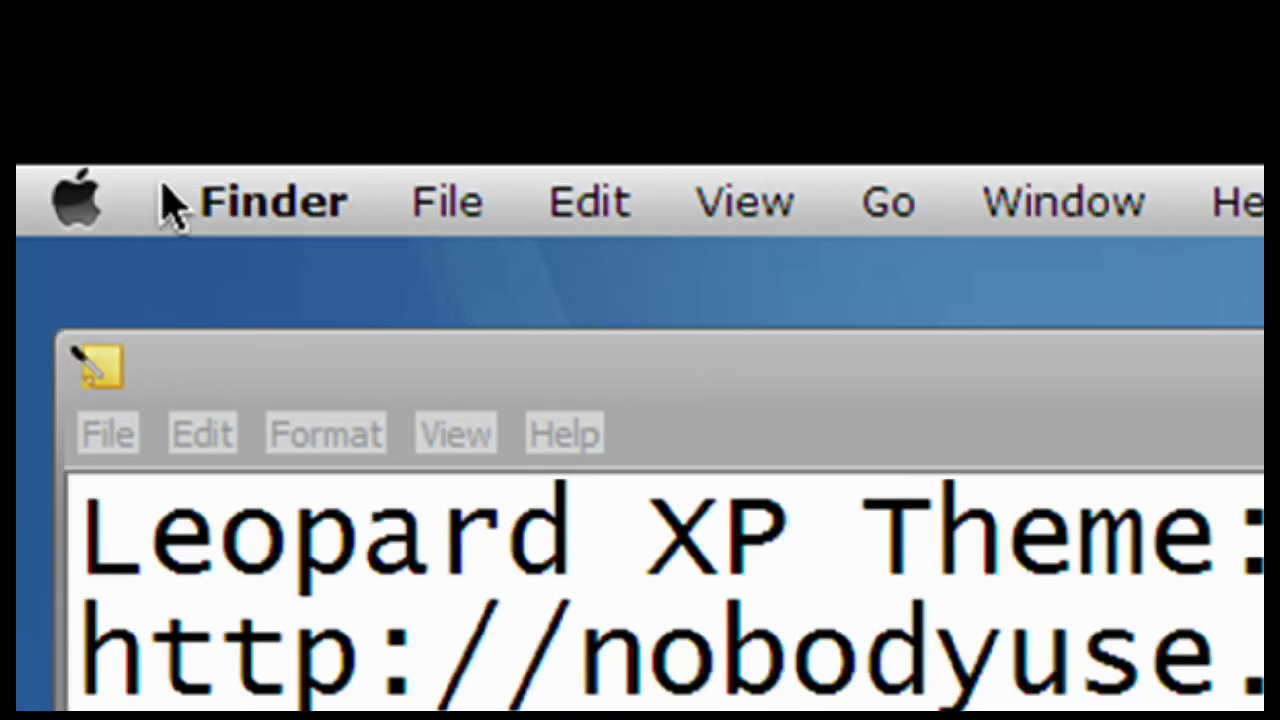
Look through the Finderbar's File, Edit, View and neighbouring menus while switching between the desktop and Notepad.
{"action": "left_click", "coordinate": [223, 187]}
{"action": "left_click", "coordinate": [412, 187]}
{"action": "left_click", "coordinate": [940, 428]}
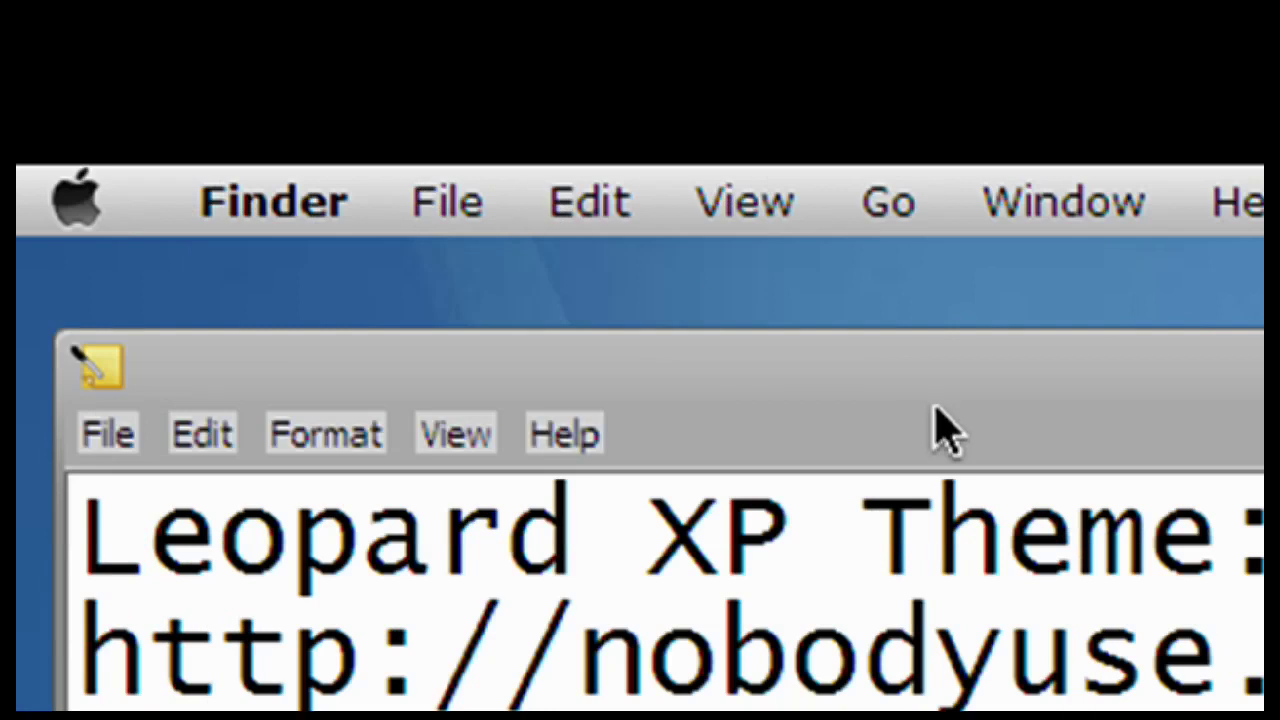
{"action": "left_click", "coordinate": [482, 210]}
{"action": "mouse_move", "coordinate": [610, 215]}
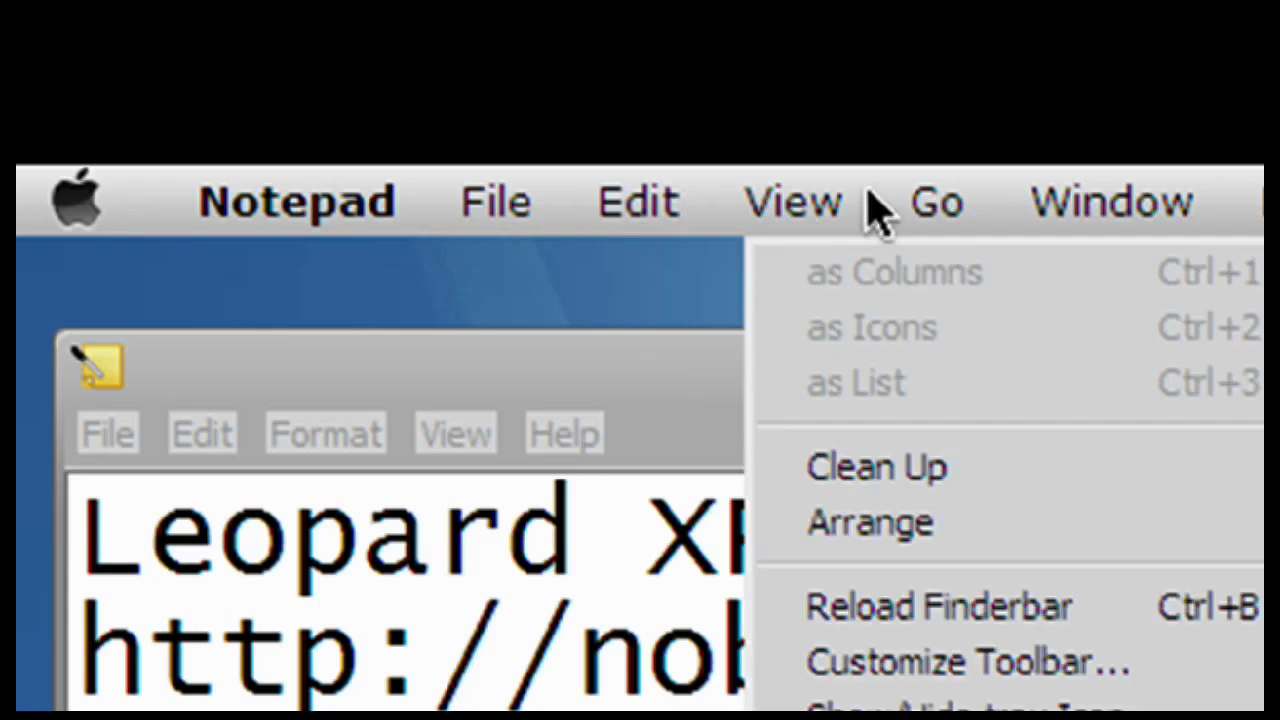
{"action": "left_click", "coordinate": [867, 191]}
{"action": "left_click", "coordinate": [861, 340]}
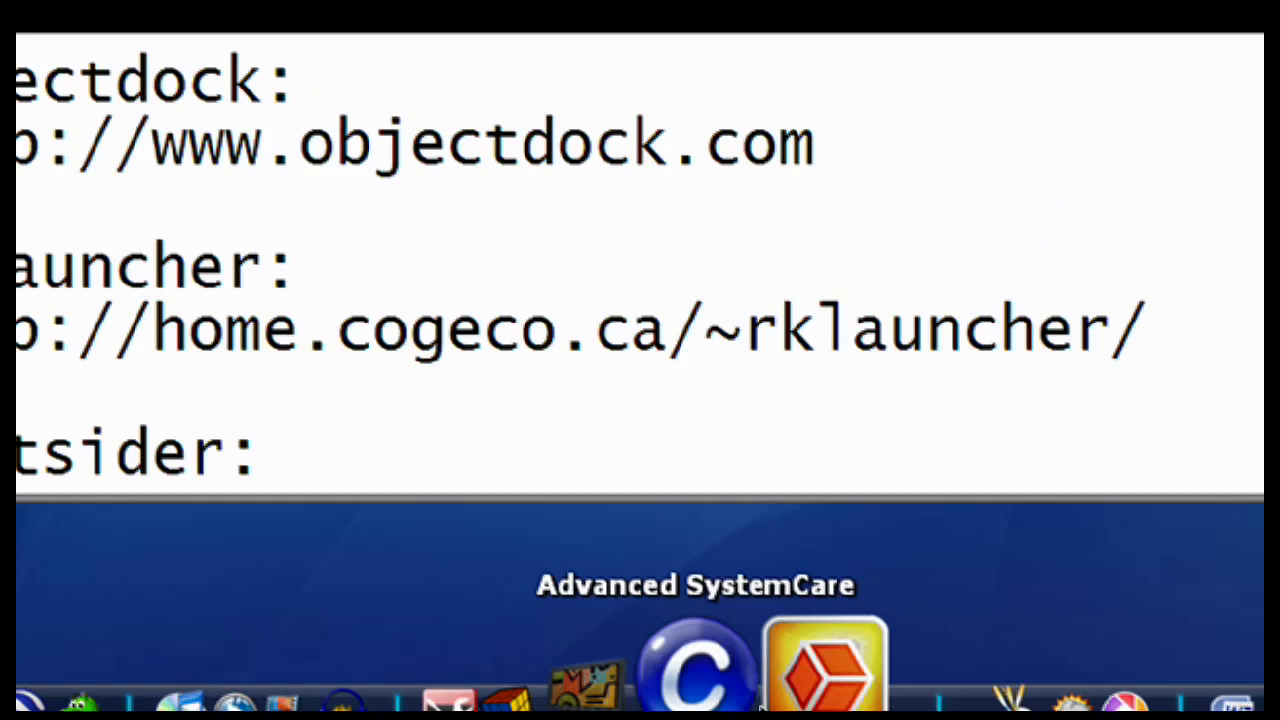
Set ObjectDock's position to the top of the screen and check the Start Menu launched from the dock.
{"action": "right_click", "coordinate": [940, 705]}
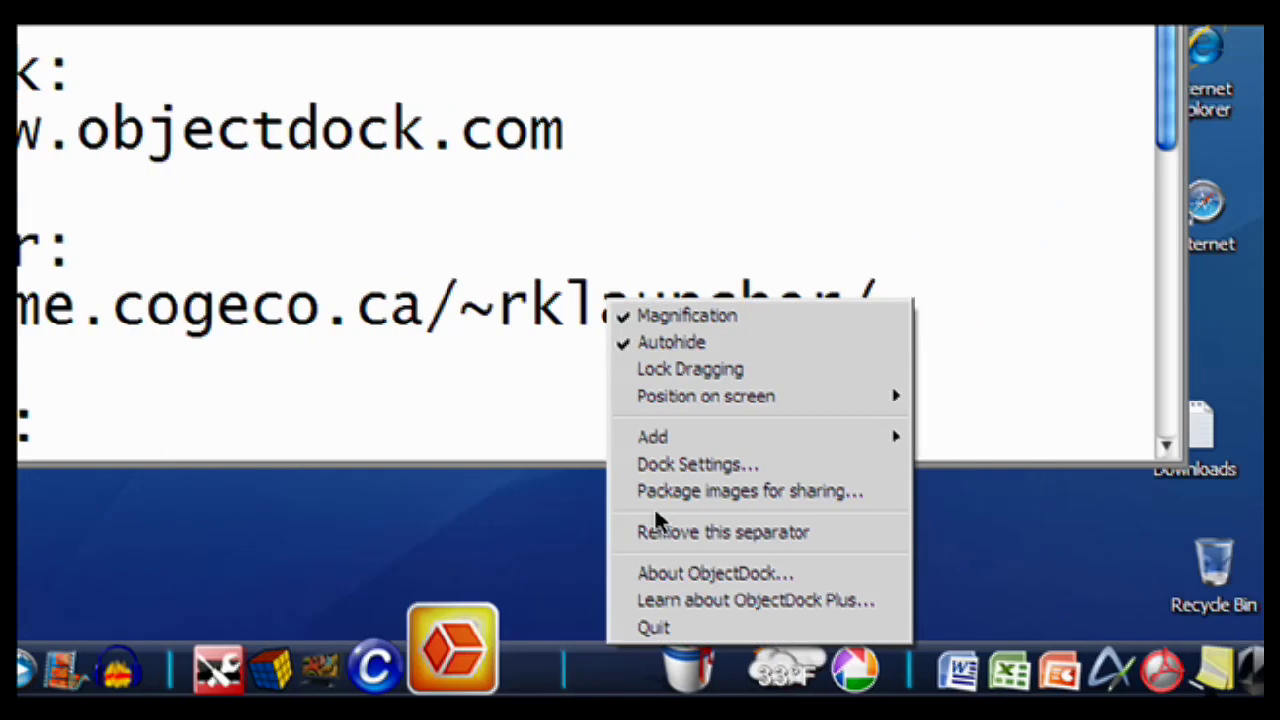
{"action": "mouse_move", "coordinate": [700, 396]}
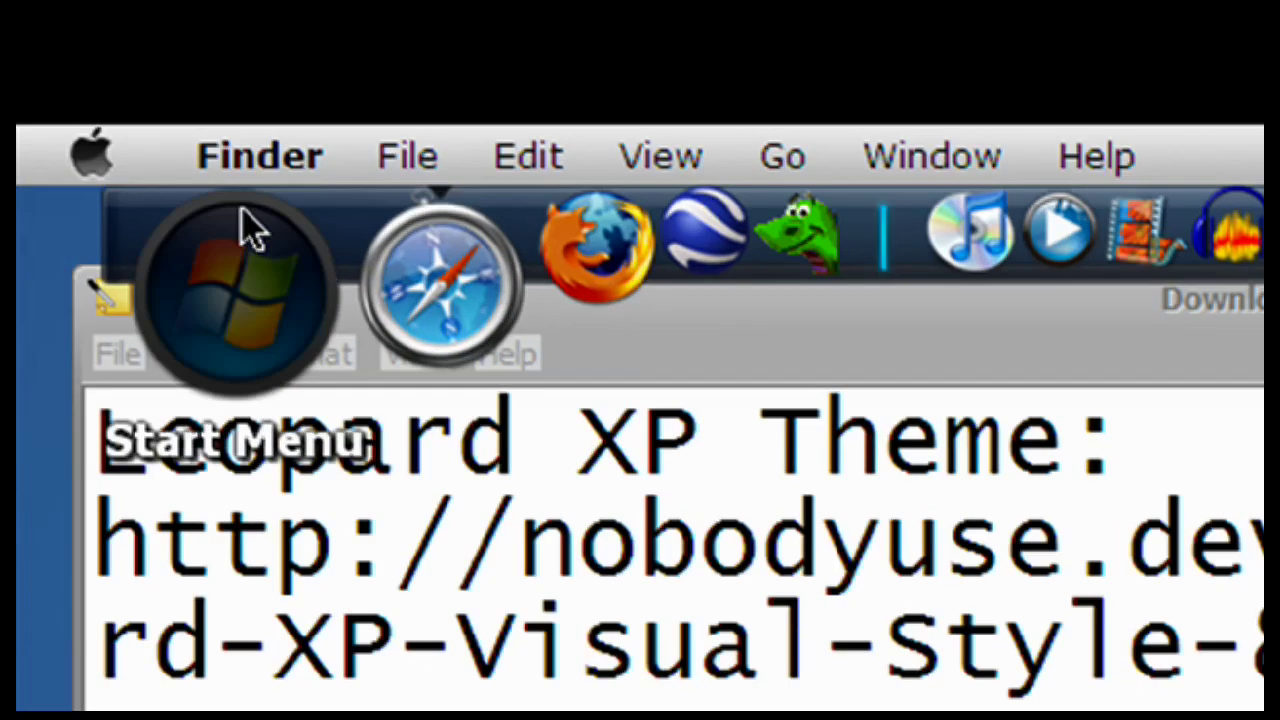
{"action": "left_click", "coordinate": [250, 229]}
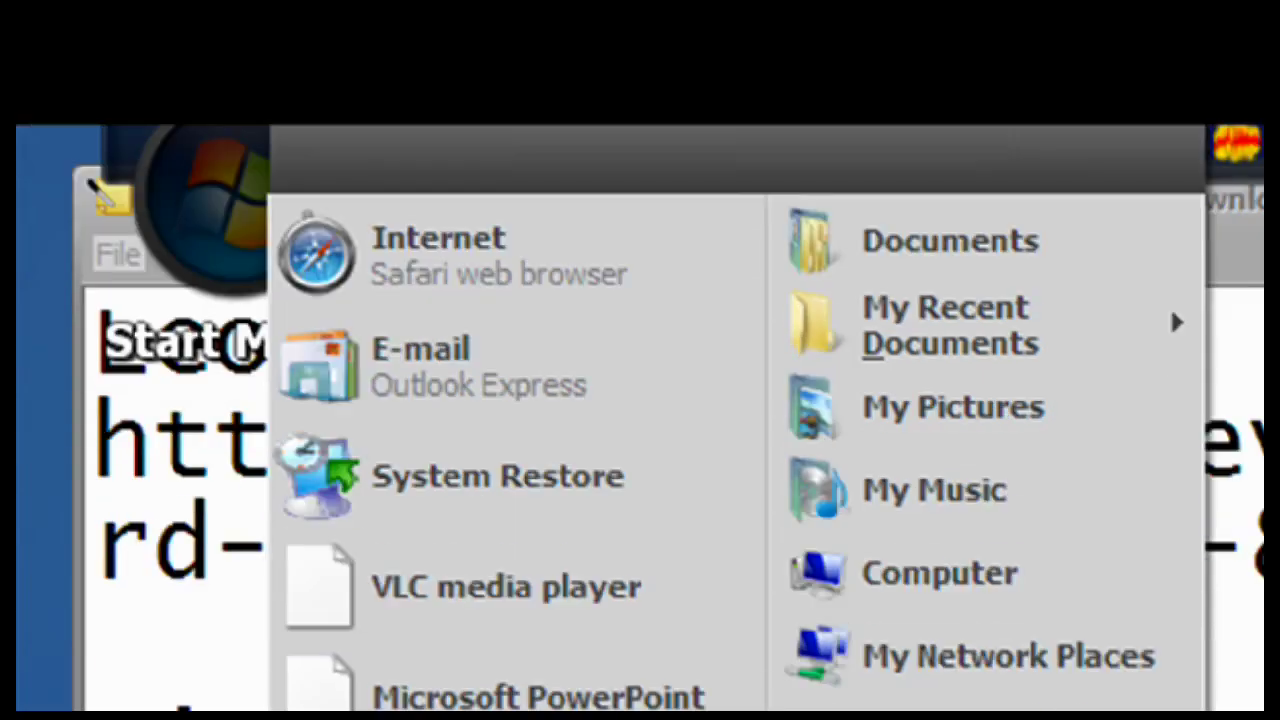
{"action": "mouse_move", "coordinate": [510, 700]}
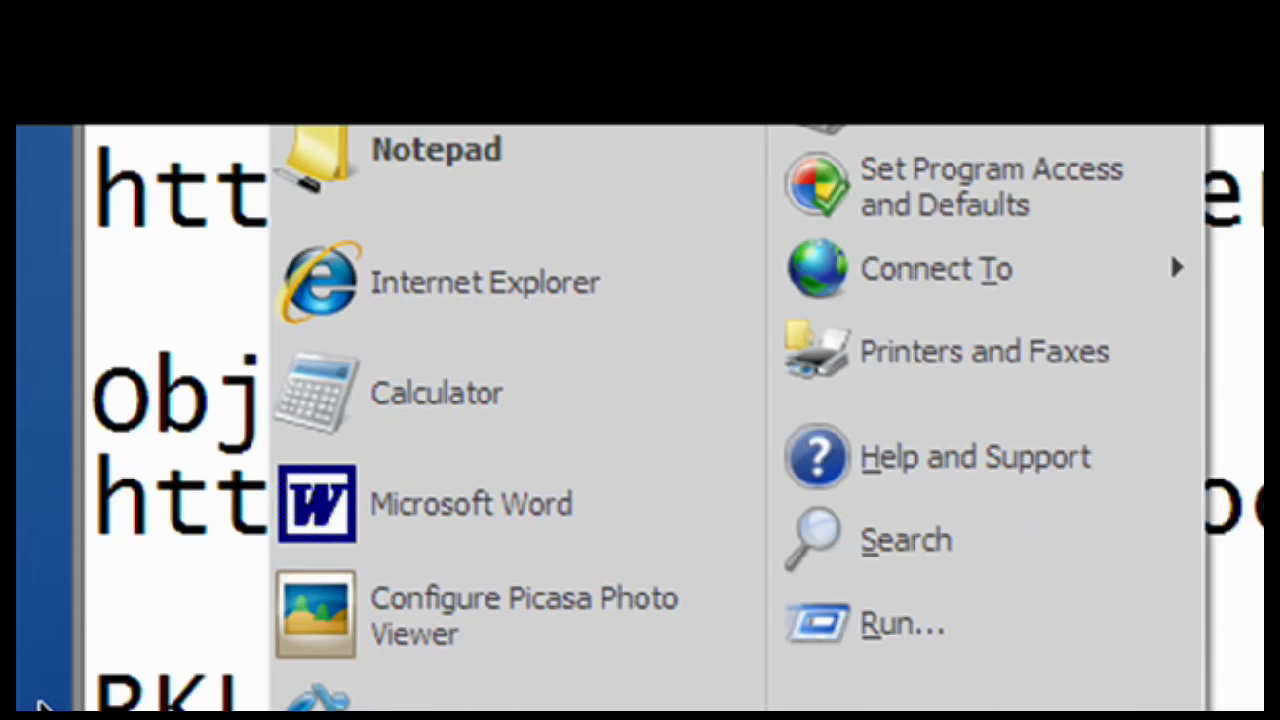
{"action": "left_click", "coordinate": [154, 686]}
View the Finderbar's Go commands and look through the Start Menu again from ObjectDock.
{"action": "left_click", "coordinate": [824, 157]}
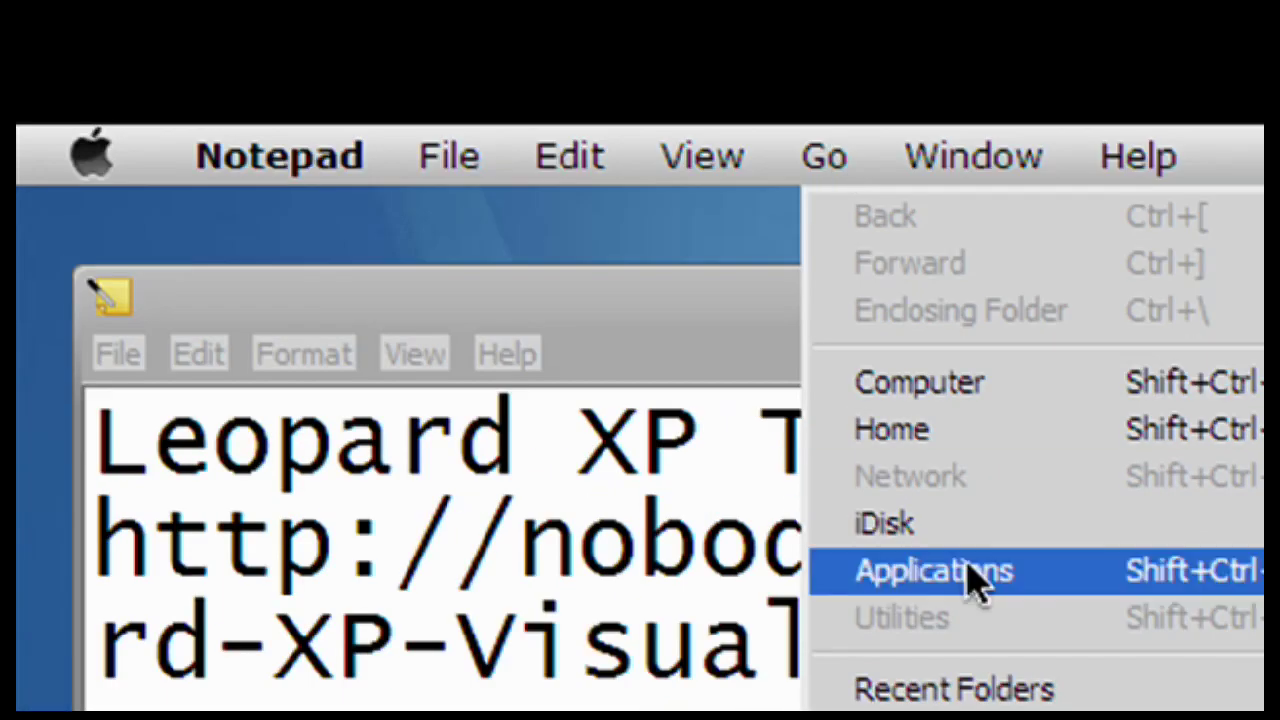
{"action": "left_click", "coordinate": [640, 700]}
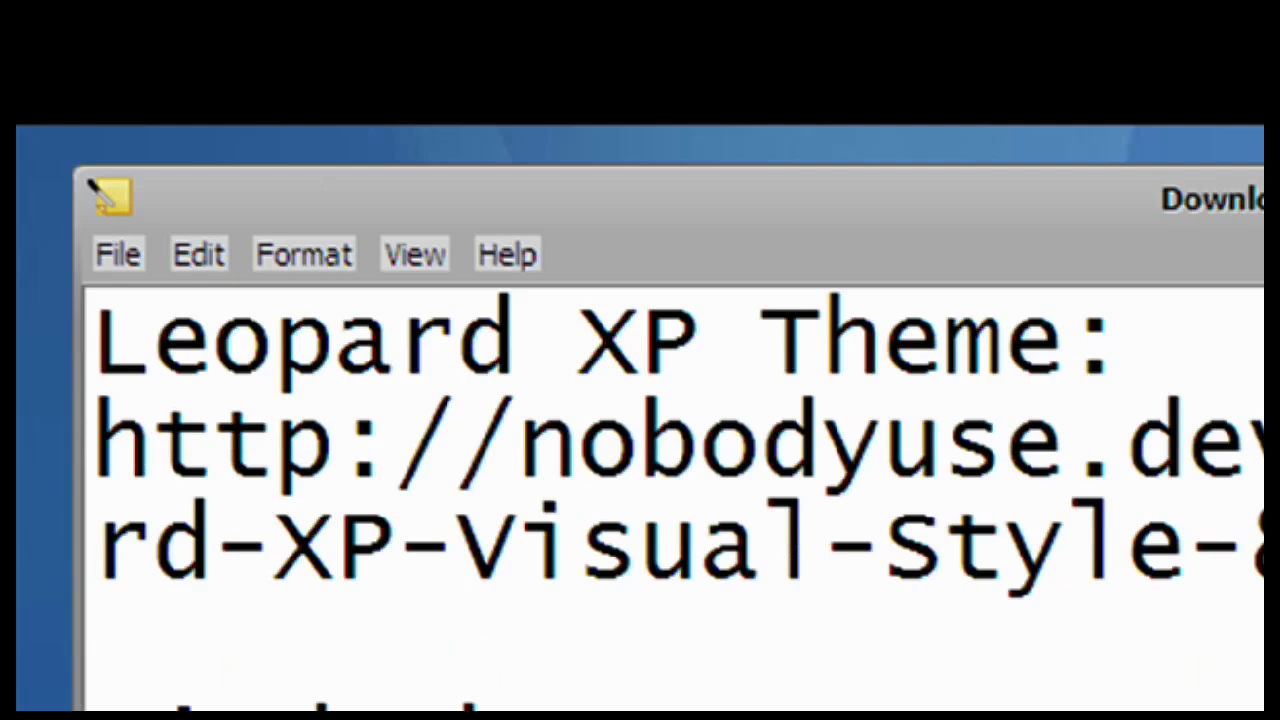
{"action": "scroll", "coordinate": [670, 465], "scroll_direction": "down", "scroll_amount": 1}
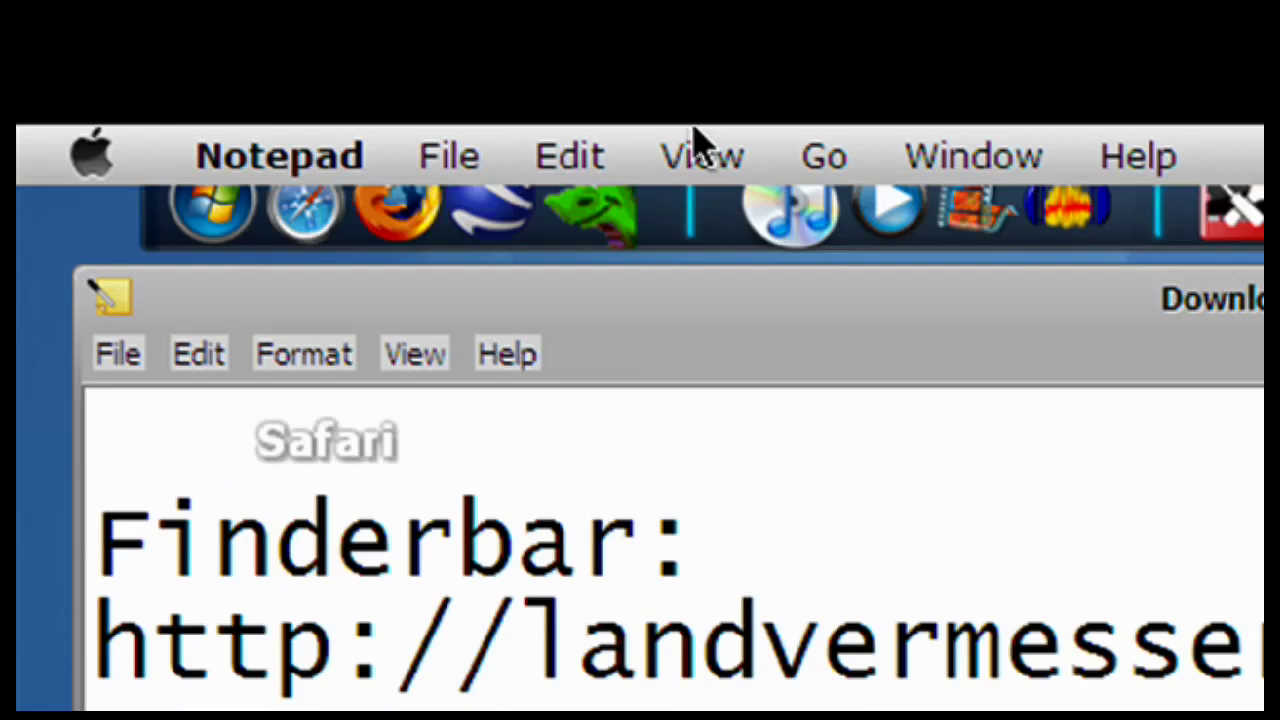
{"action": "left_click", "coordinate": [271, 251]}
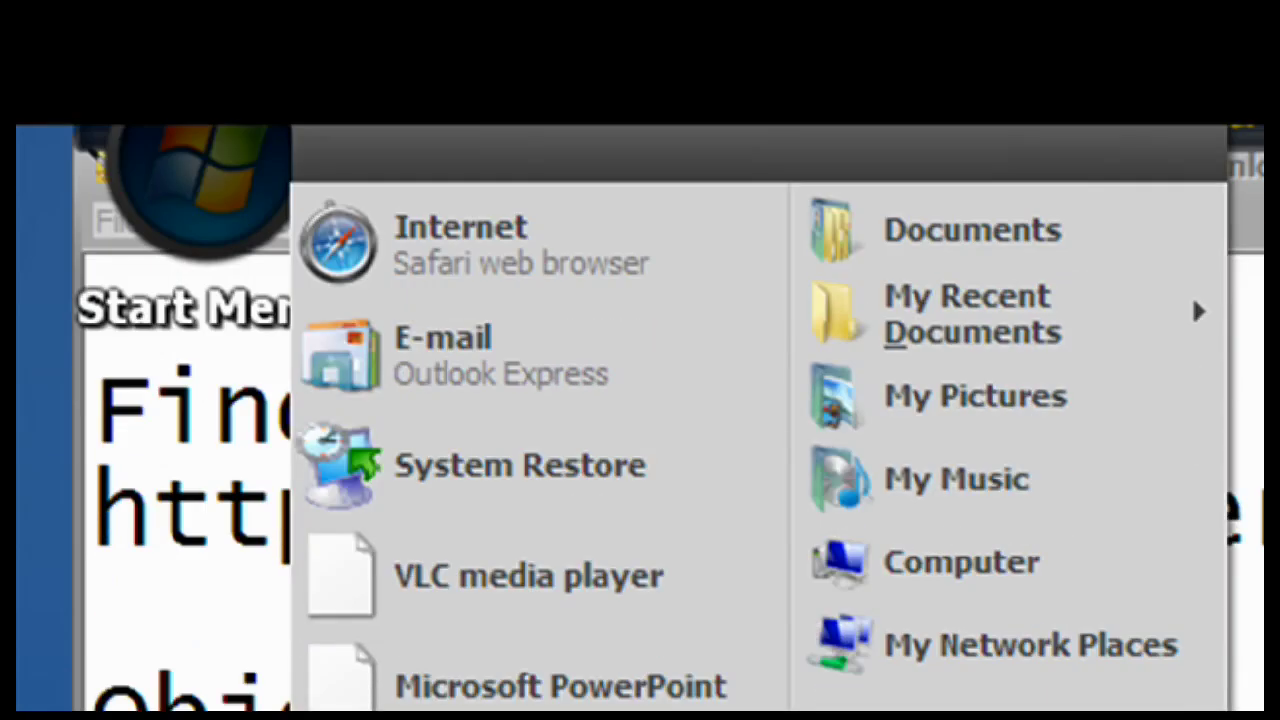
{"action": "mouse_move", "coordinate": [520, 700]}
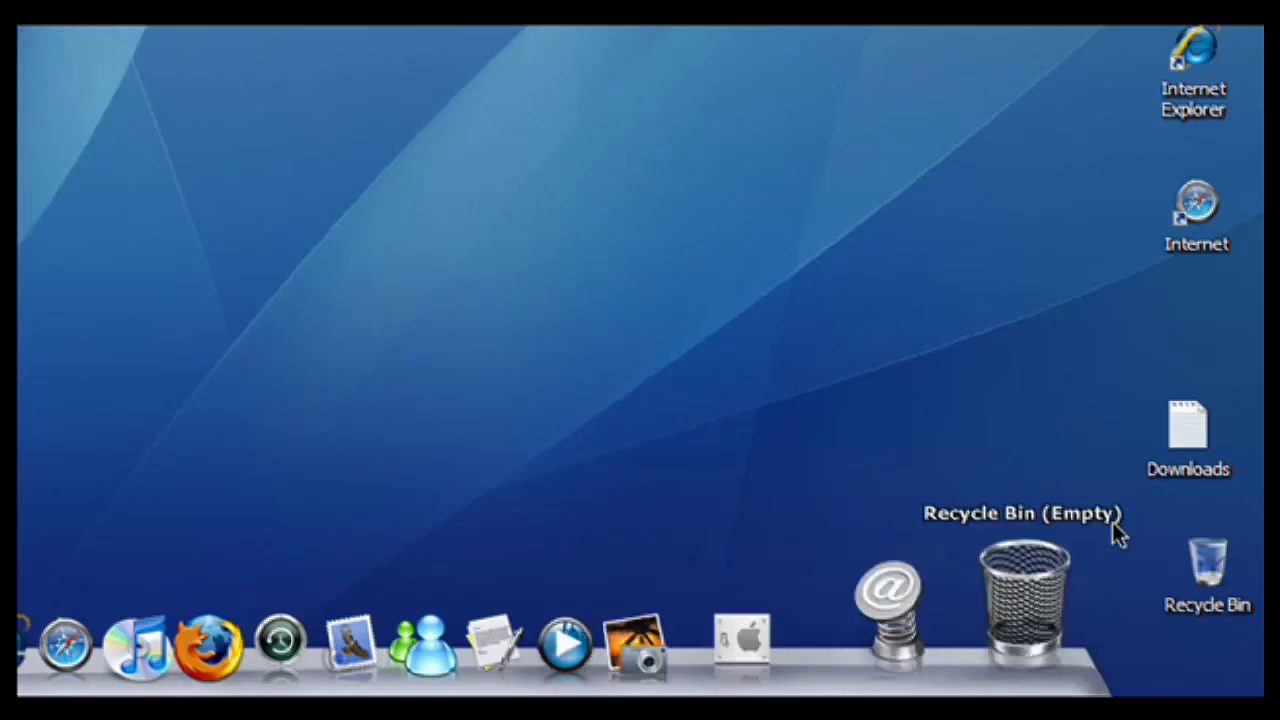
Open the Downloads text file from the desktop and restore its minimized window from the Mac-style dock.
{"action": "double_click", "coordinate": [1190, 448]}
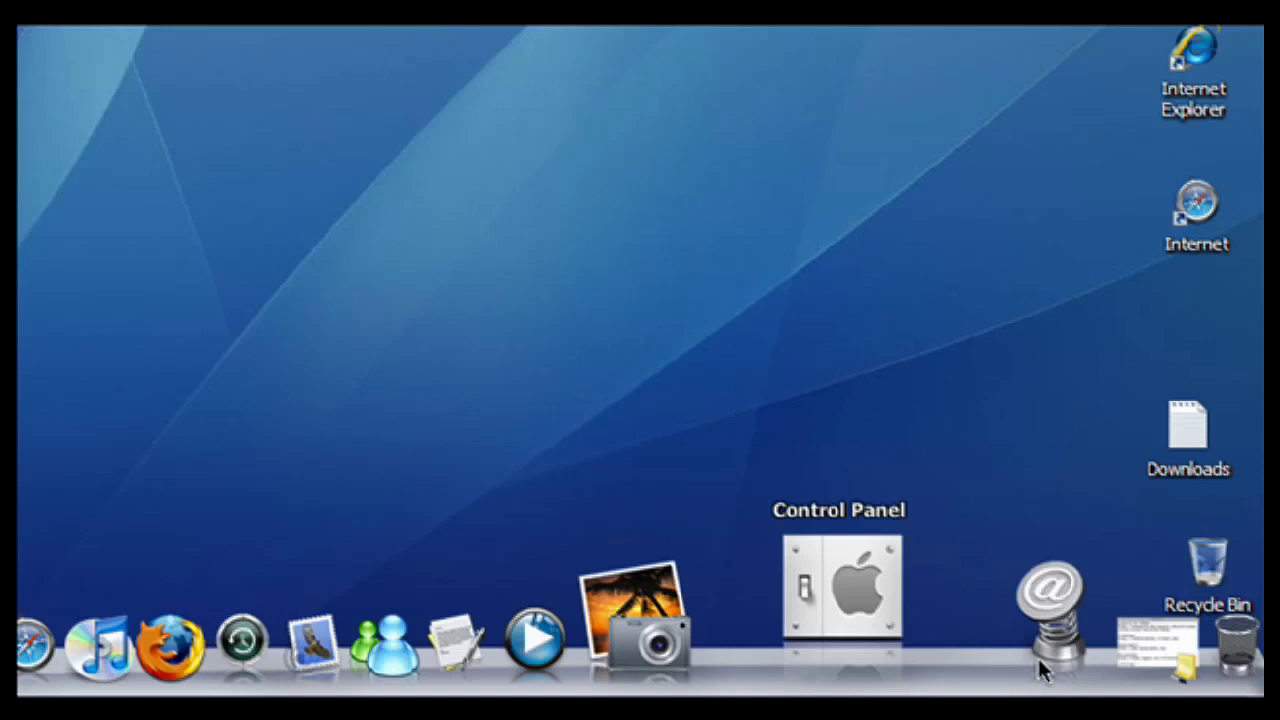
{"action": "left_click", "coordinate": [1037, 640]}
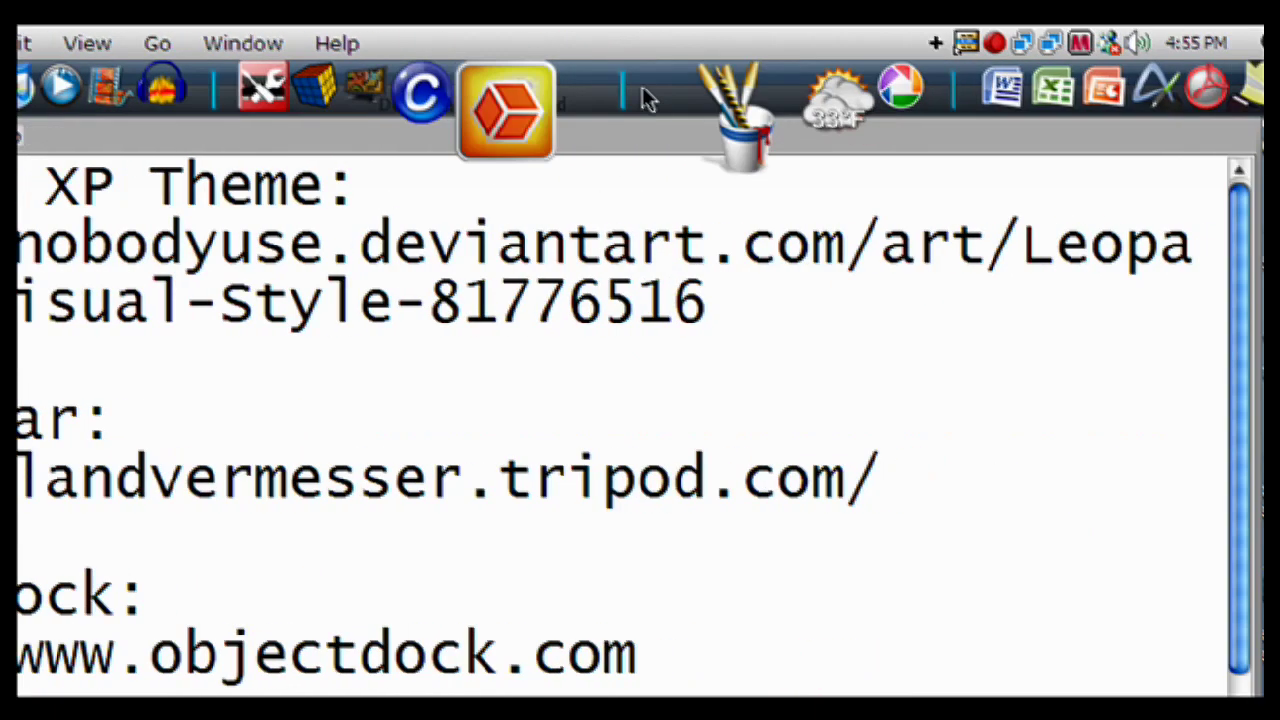
Look through the Start Menu opened from ObjectDock and check the dock's weather item and program shortcuts.
{"action": "left_click", "coordinate": [143, 92]}
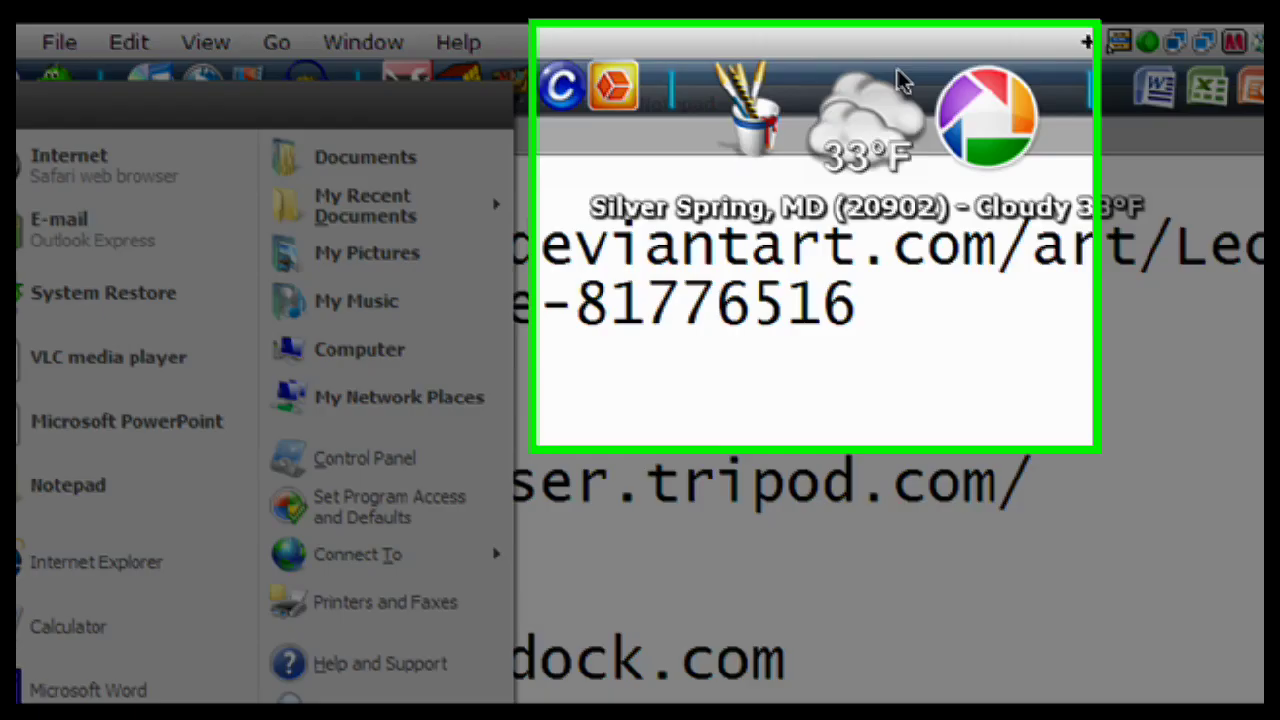
{"action": "right_click", "coordinate": [1022, 80]}
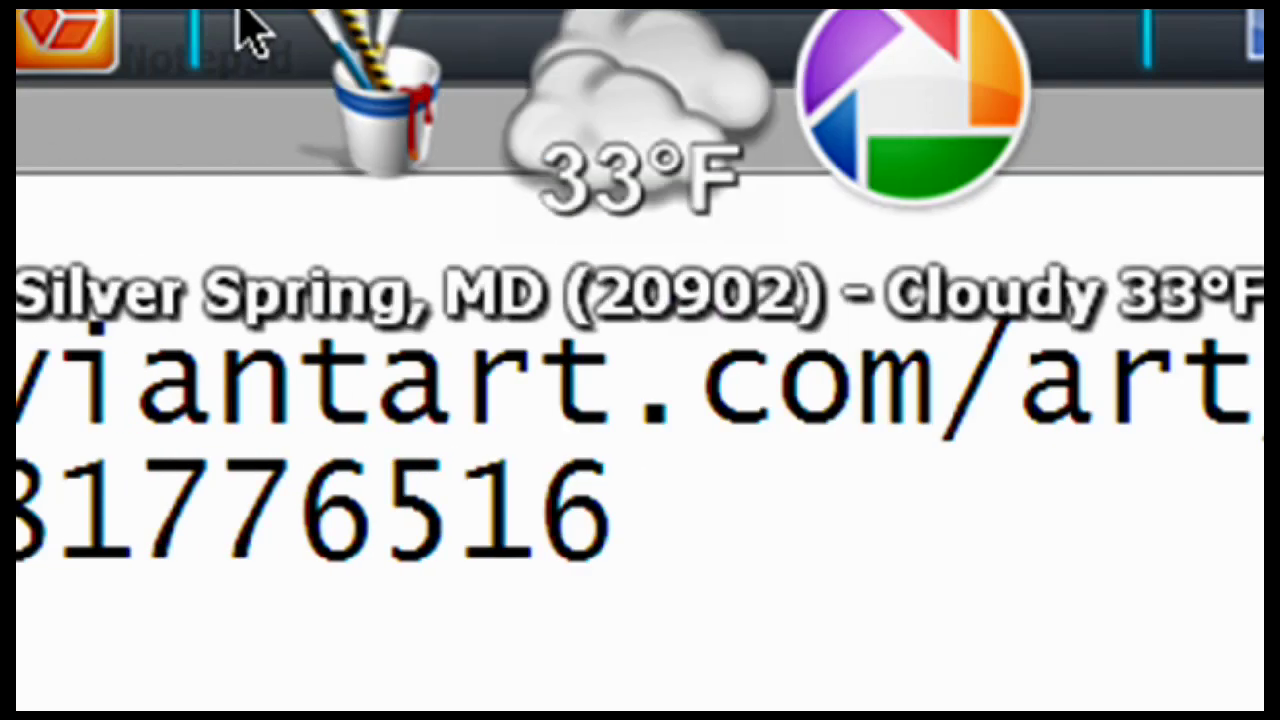
{"action": "right_click", "coordinate": [240, 14]}
{"action": "mouse_move", "coordinate": [567, 322]}
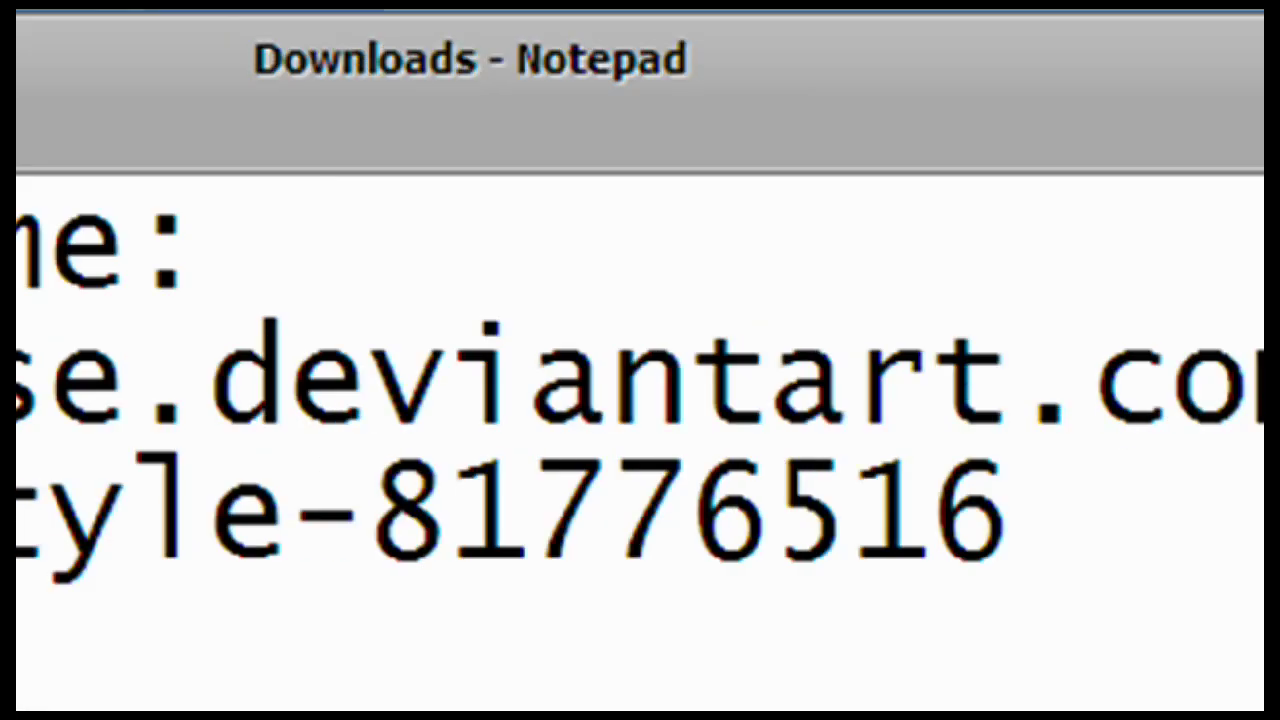
{"action": "mouse_move", "coordinate": [285, 112]}
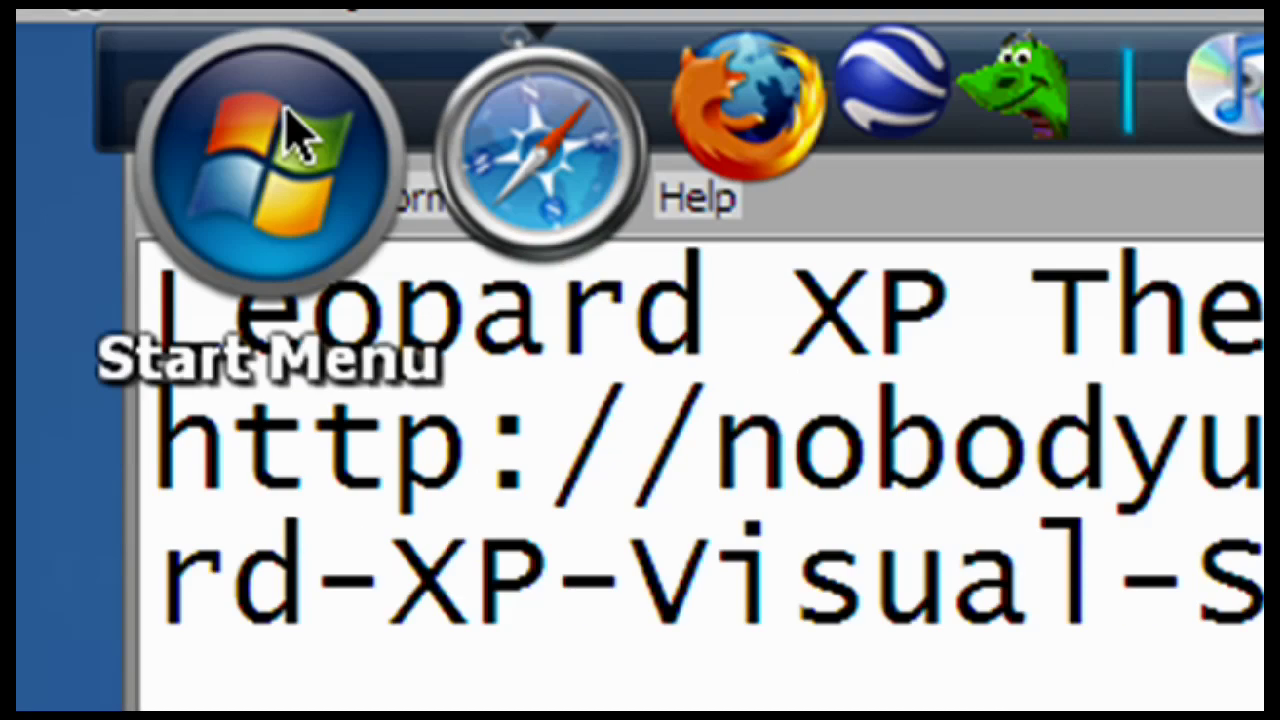
{"action": "left_click", "coordinate": [296, 136]}
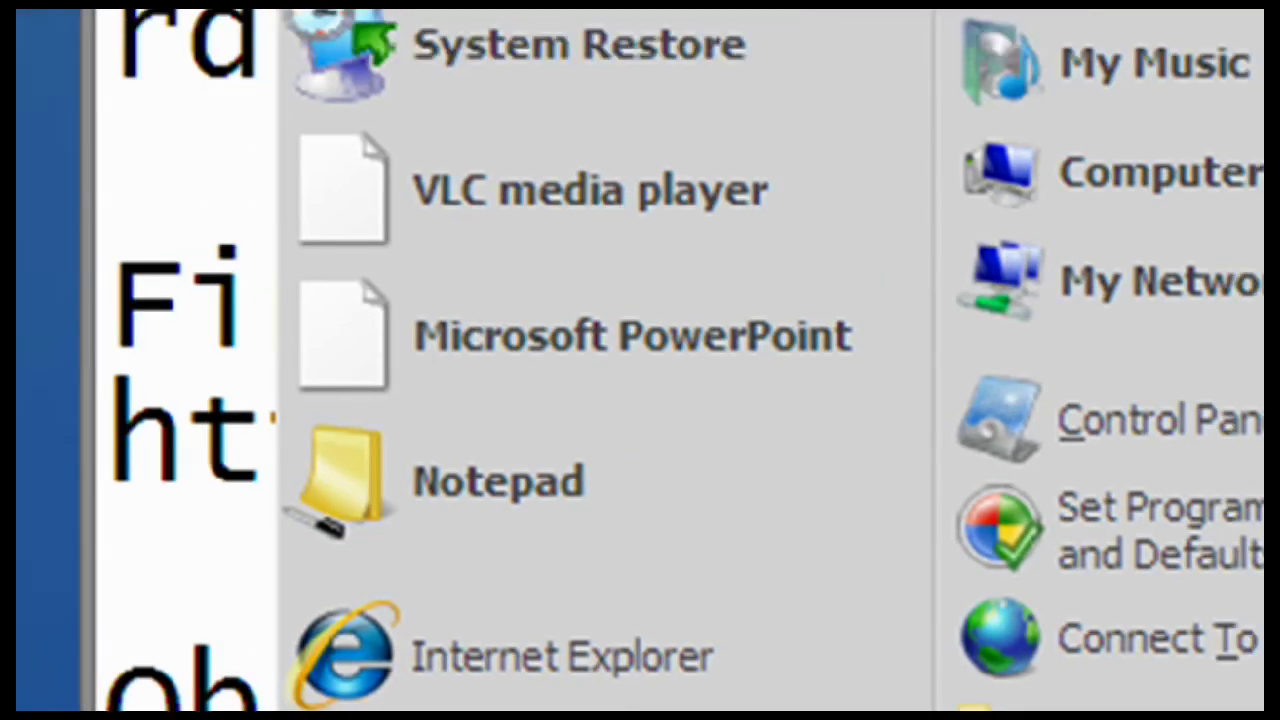
{"action": "left_click", "coordinate": [1220, 400]}
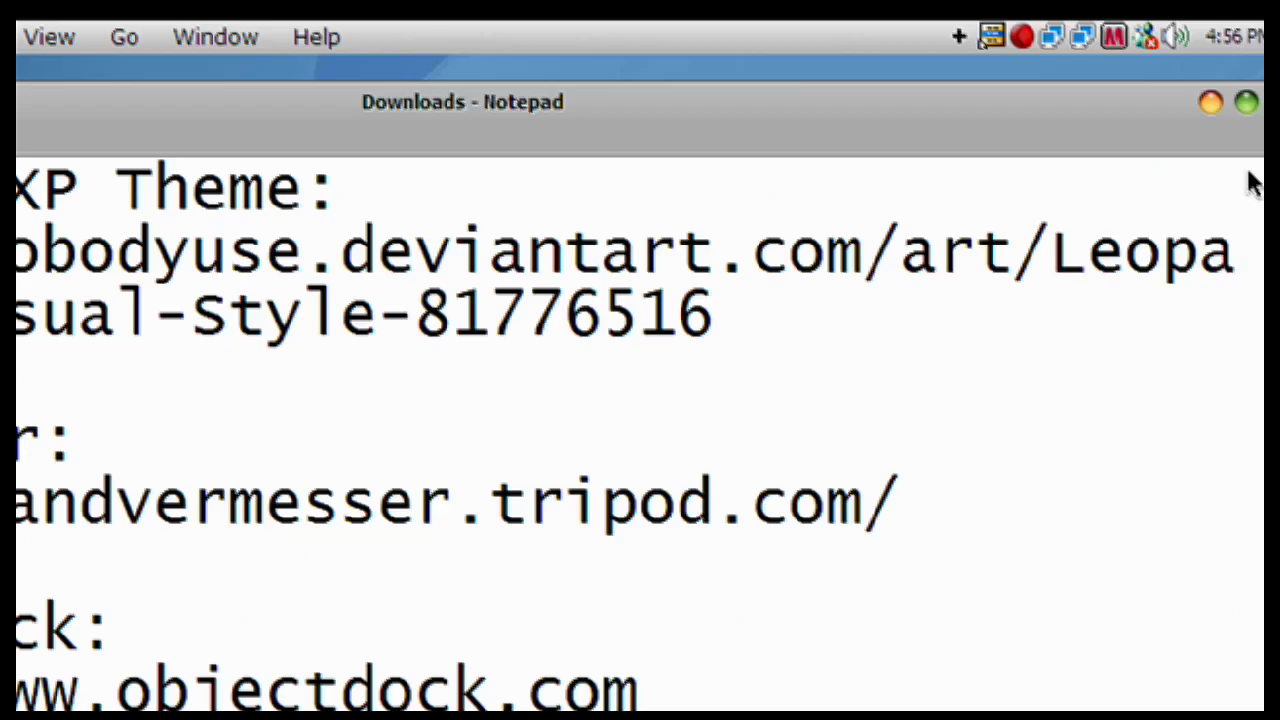
Minimize the Downloads text file's window to show the desktop with the Mac wallpaper.
{"action": "left_click", "coordinate": [1186, 105]}
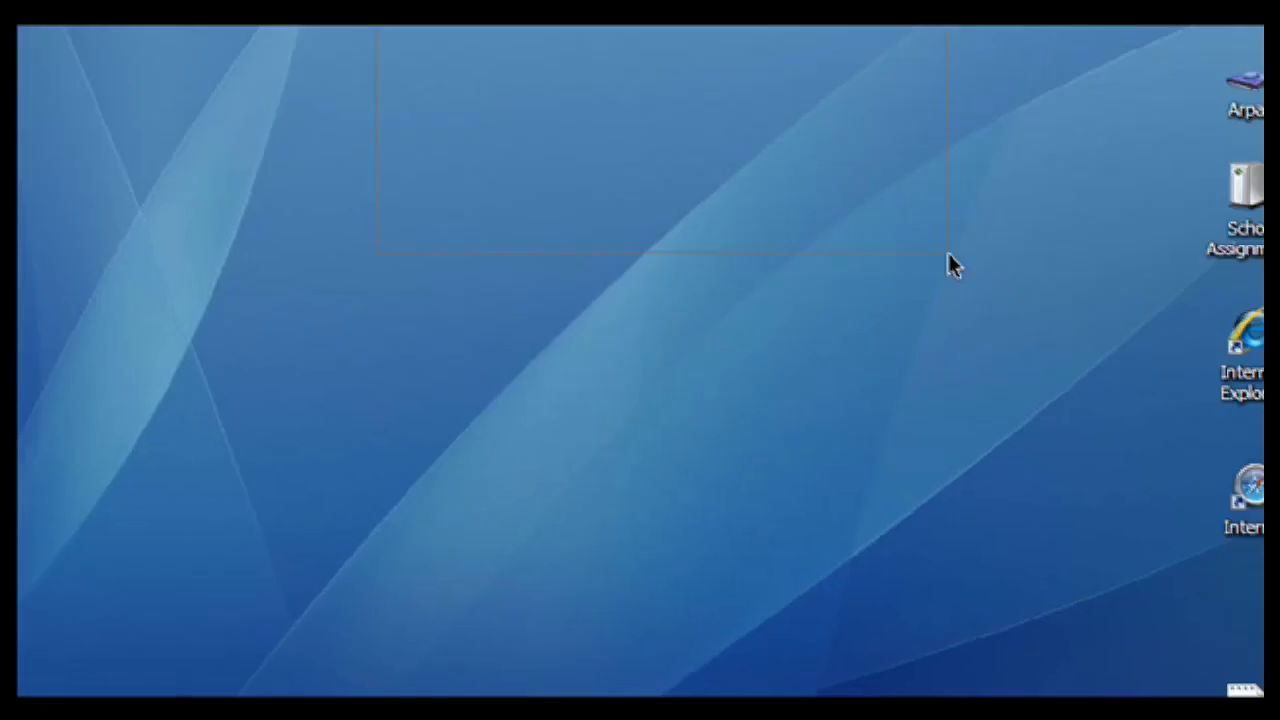
{"action": "left_click_drag", "start_coordinate": [955, 225], "coordinate": [459, 307]}
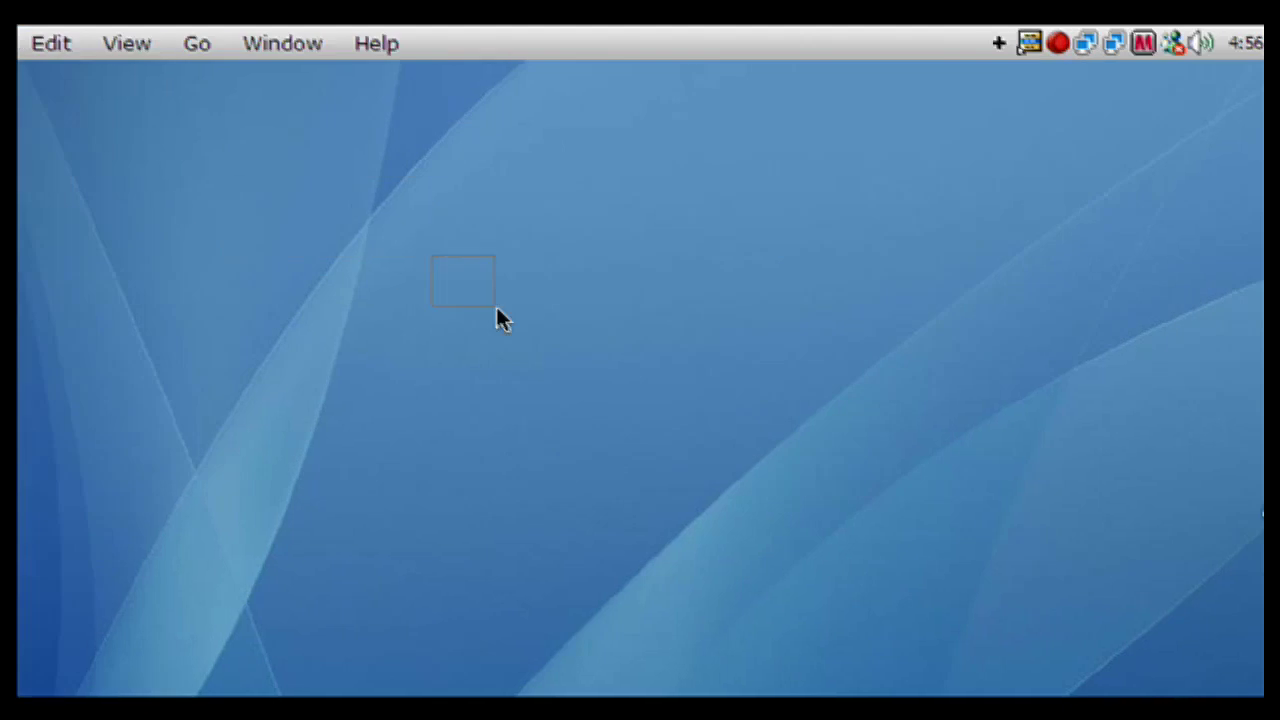